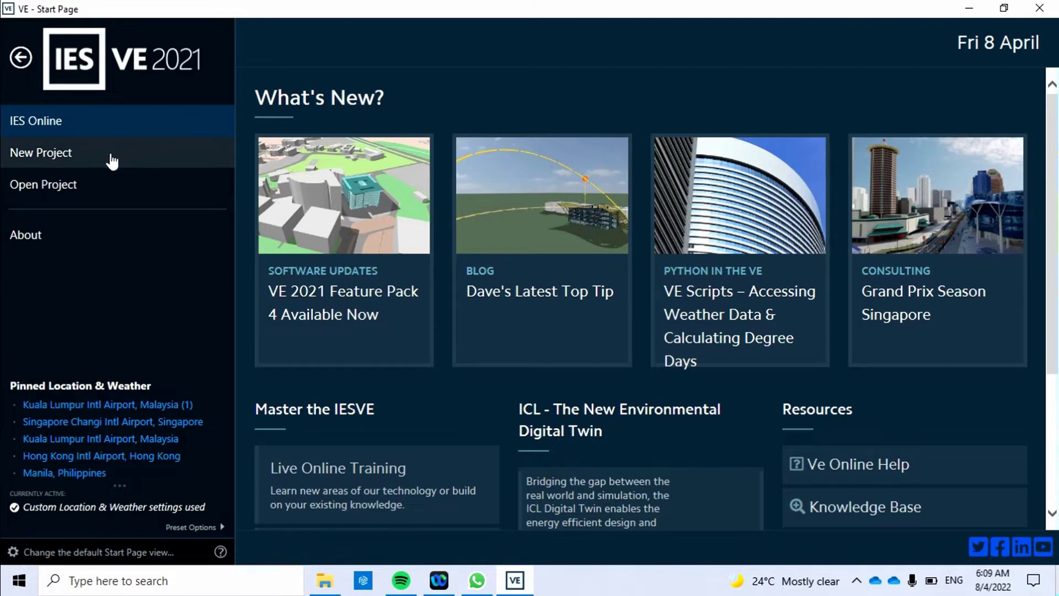
# - Create a new starter-geometry project with Chicago O'Hare Airport weather and Simplified HVAC
pyautogui.click(58, 163)
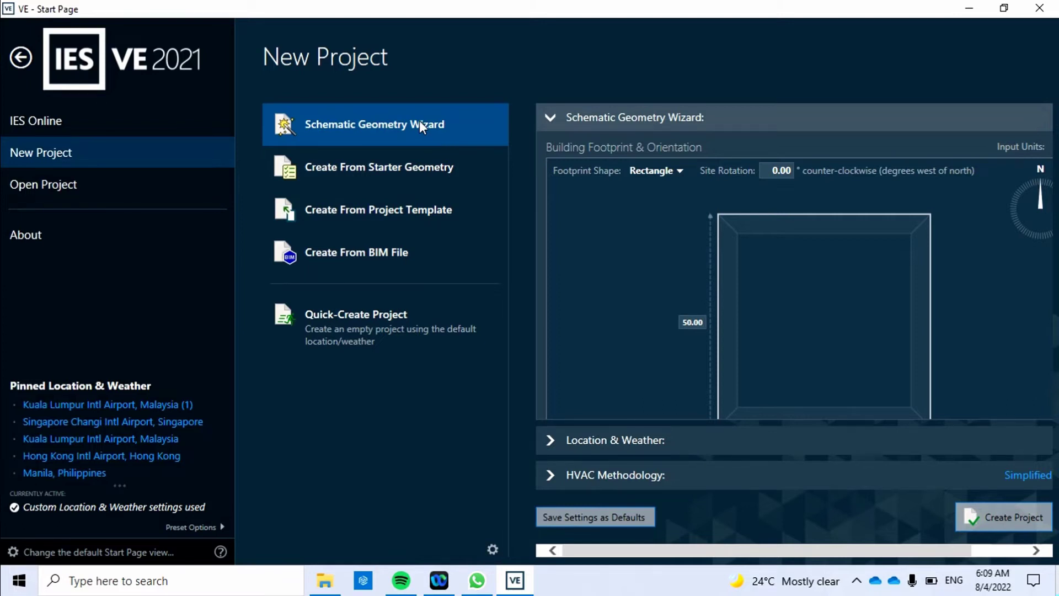
pyautogui.click(397, 173)
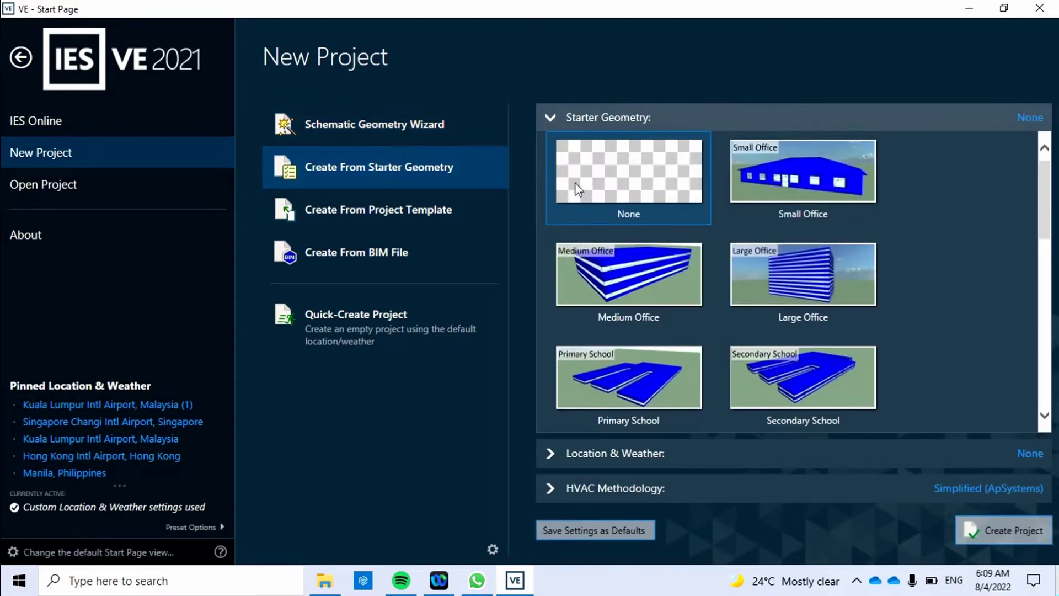
pyautogui.click(610, 190)
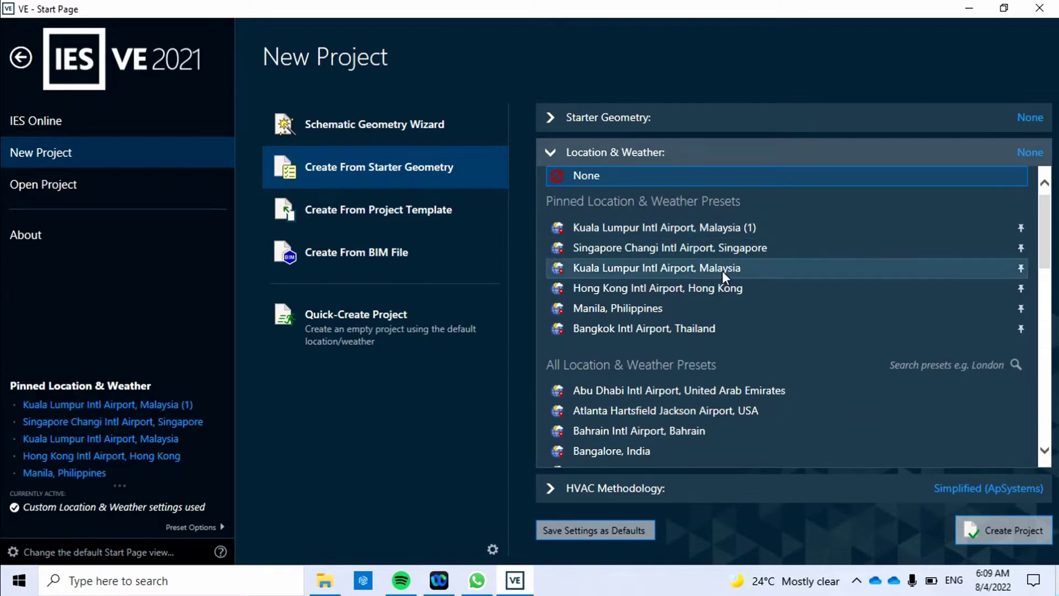
pyautogui.moveTo(716, 288)
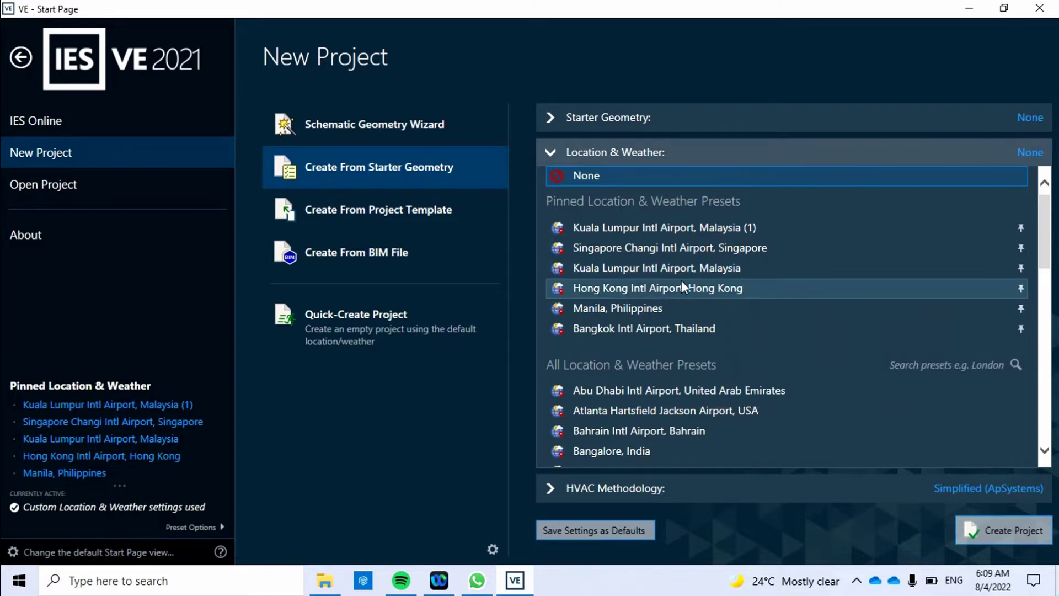
pyautogui.moveTo(657, 268)
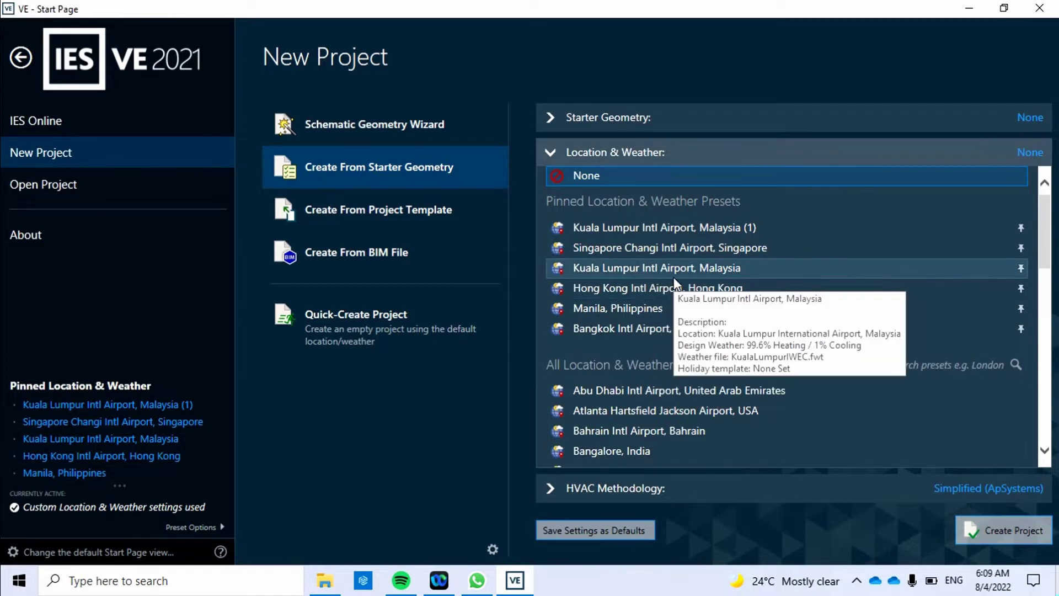
pyautogui.click(675, 273)
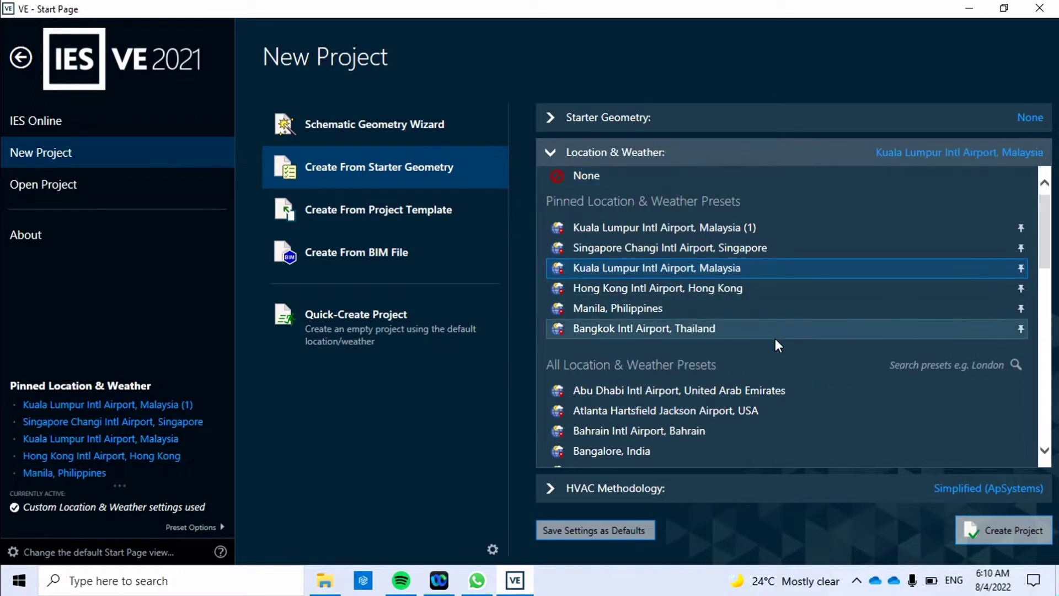
pyautogui.scroll(-1, 769, 345)
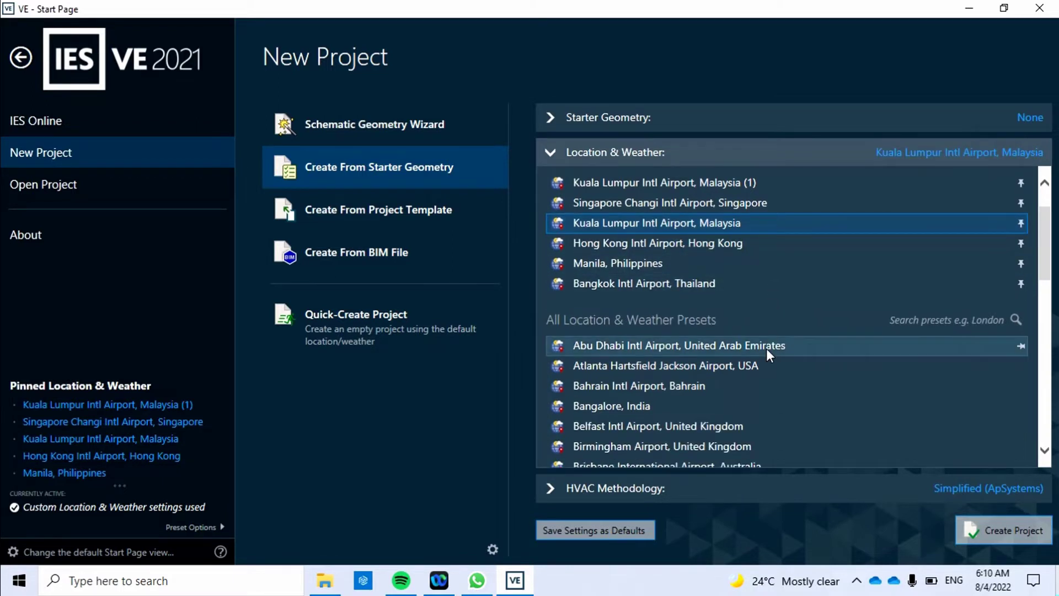
pyautogui.scroll(-2, 766, 348)
pyautogui.scroll(-3, 667, 328)
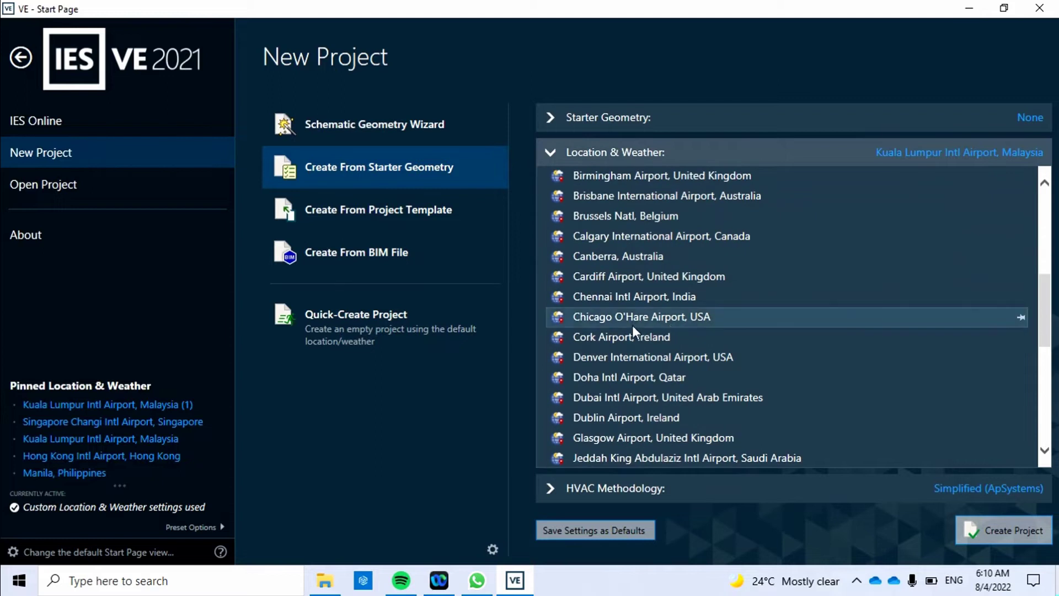
pyautogui.click(633, 321)
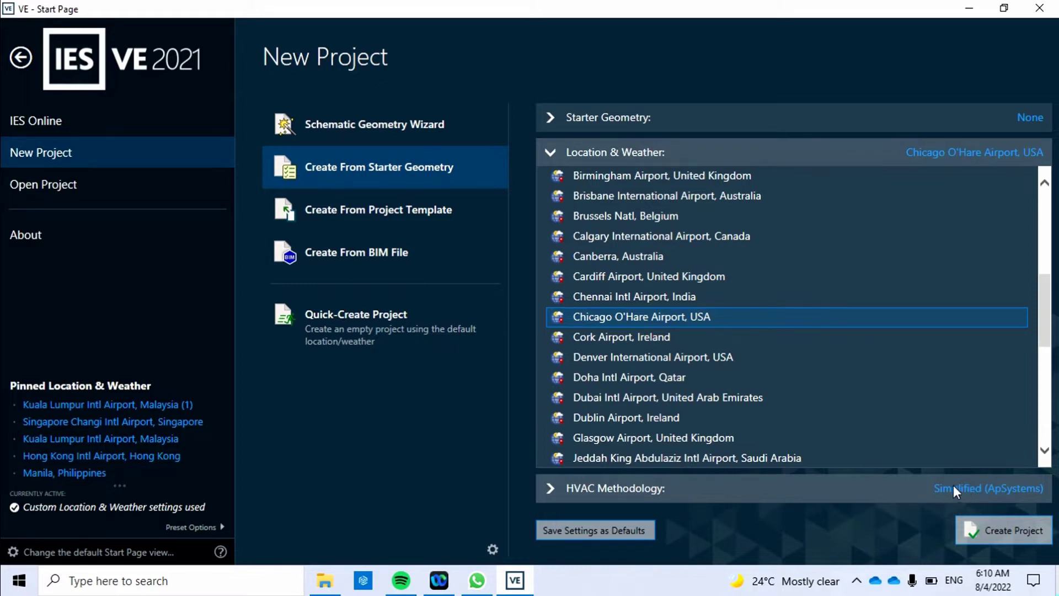
pyautogui.click(968, 491)
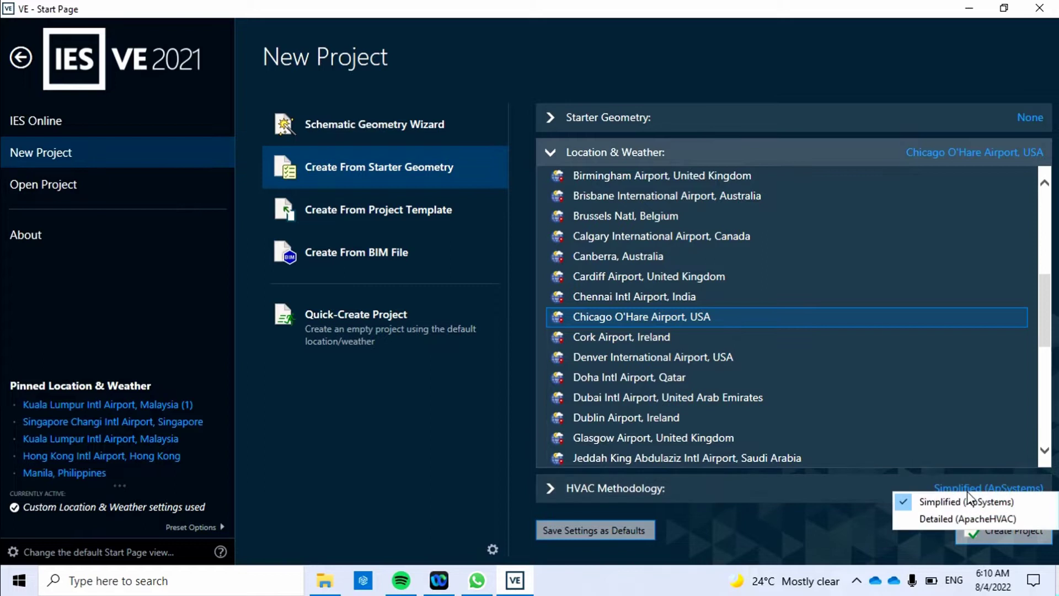
pyautogui.click(986, 503)
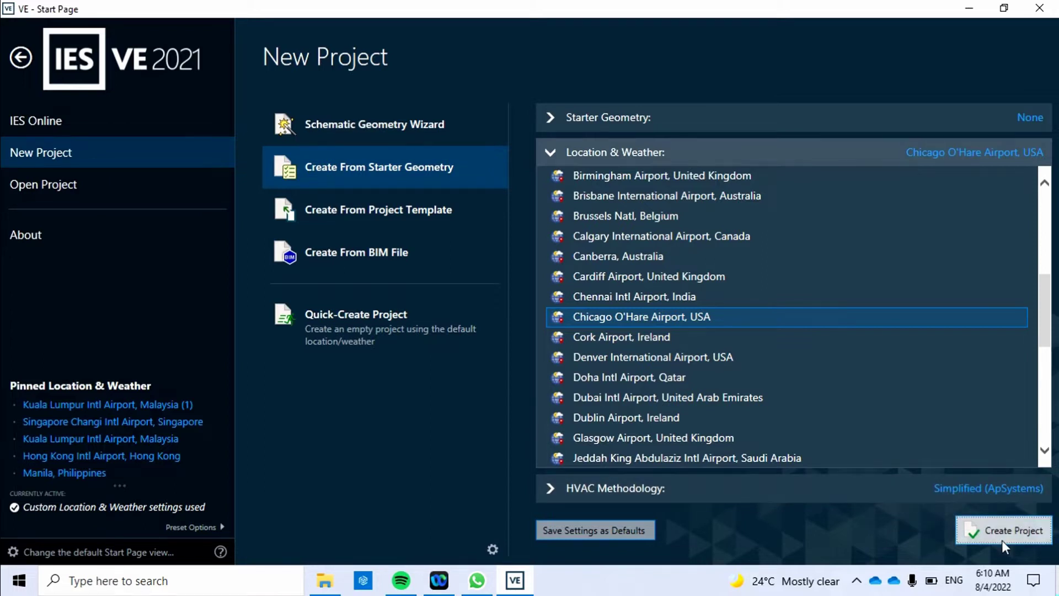
pyautogui.click(1007, 537)
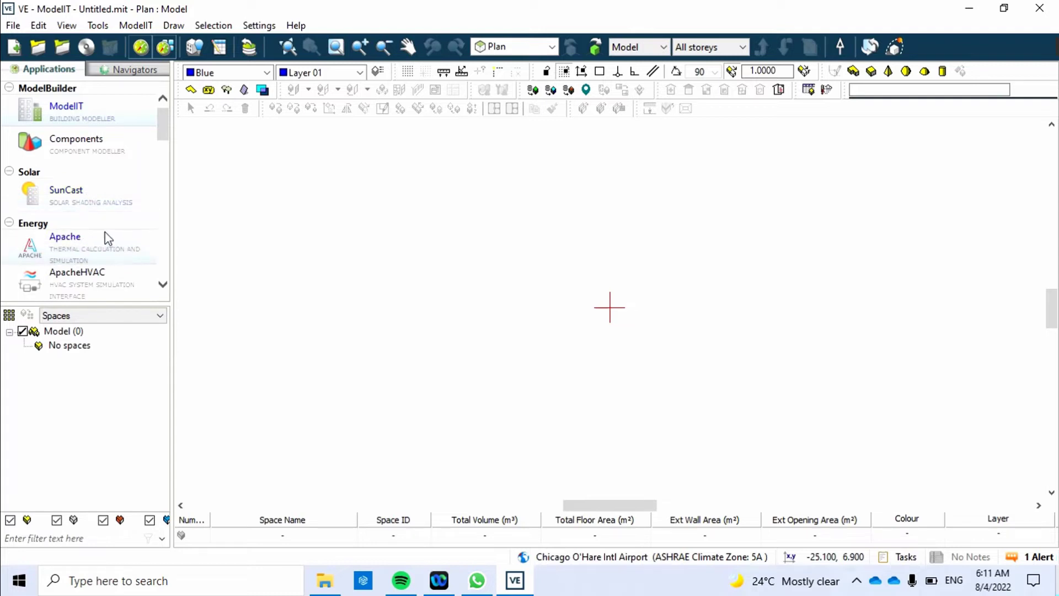
pyautogui.scroll(-1, 104, 244)
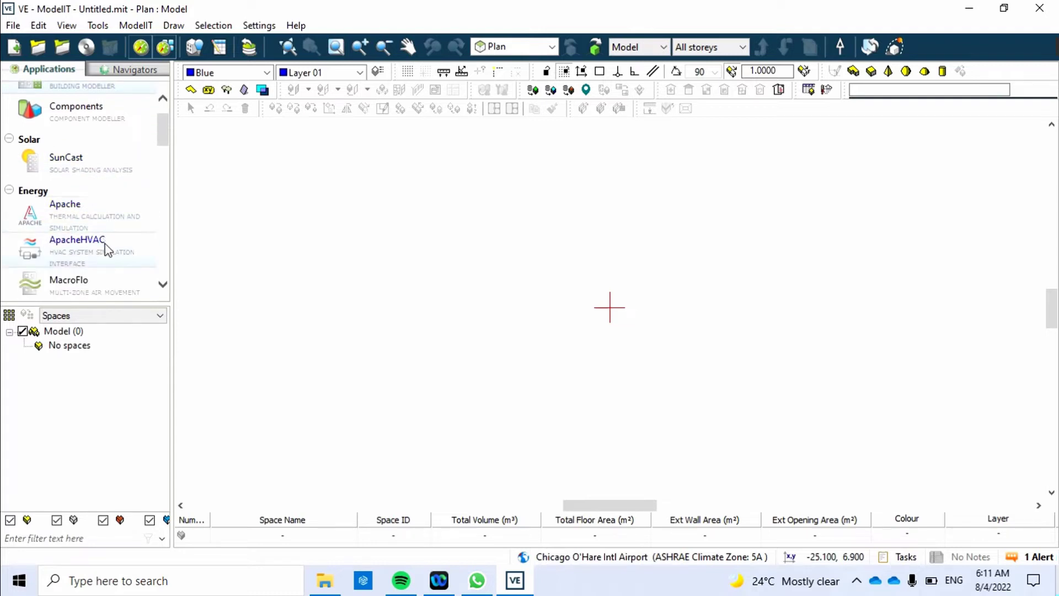
pyautogui.scroll(-1, 105, 246)
pyautogui.scroll(-1, 106, 260)
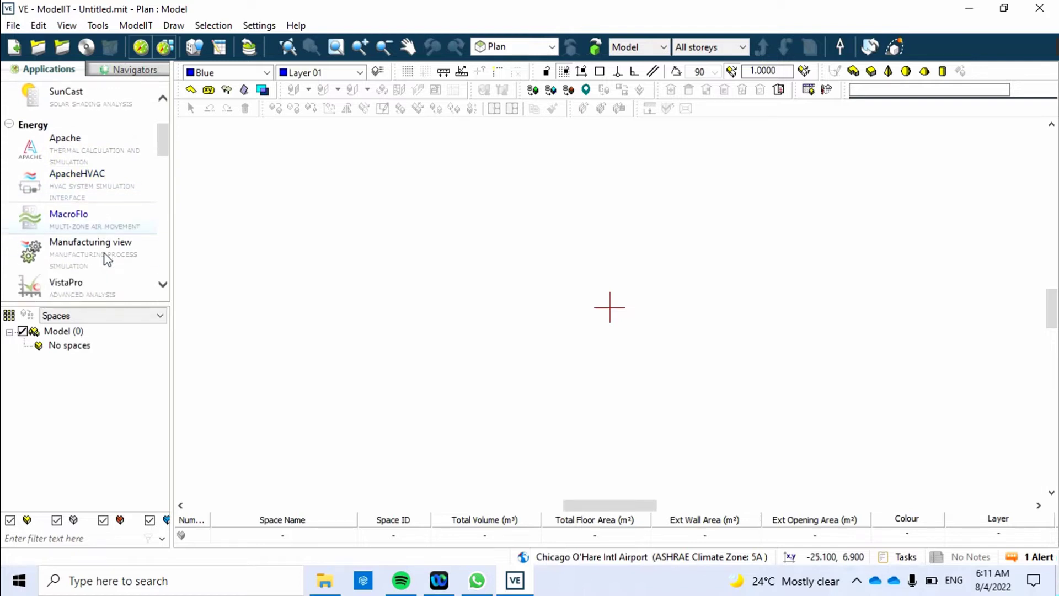
pyautogui.scroll(-1, 105, 259)
pyautogui.scroll(-1, 104, 257)
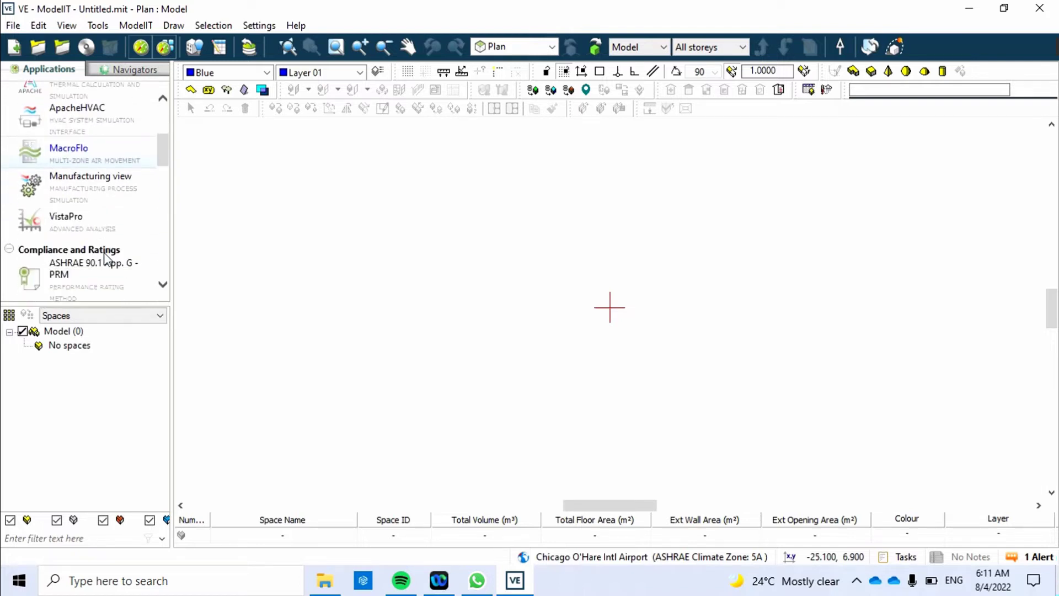
pyautogui.scroll(-1, 105, 254)
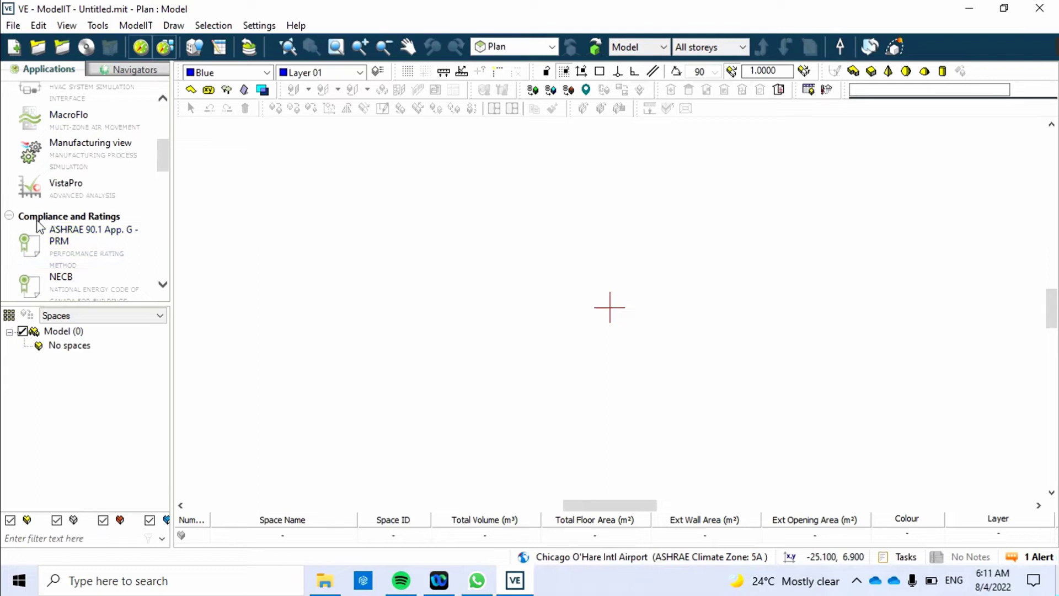
pyautogui.scroll(-2, 99, 226)
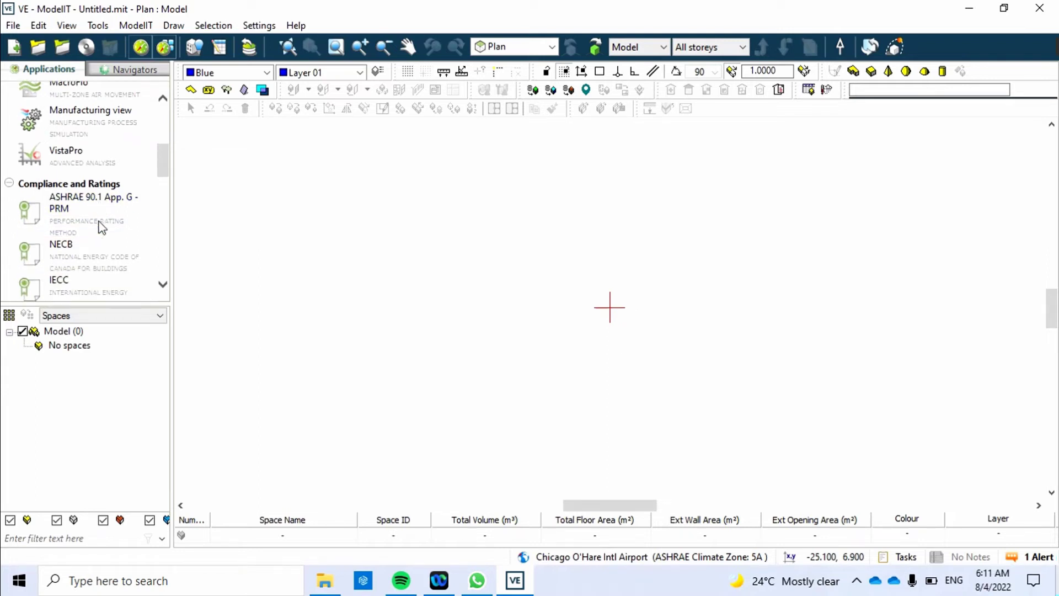
pyautogui.scroll(-2, 99, 225)
pyautogui.scroll(-2, 99, 226)
pyautogui.scroll(-2, 99, 226)
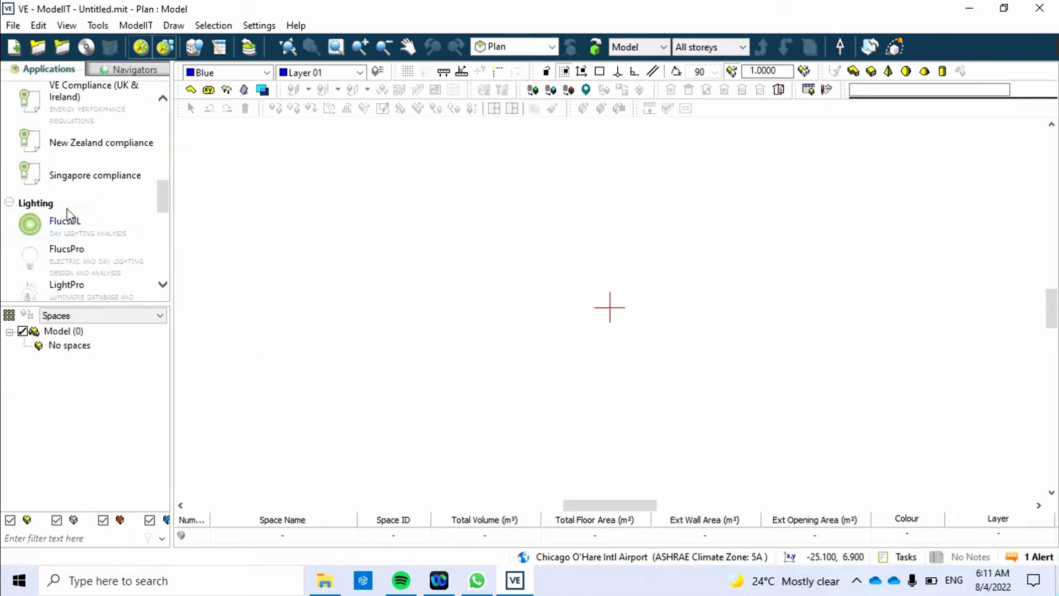
pyautogui.scroll(-2, 73, 214)
pyautogui.scroll(-2, 73, 214)
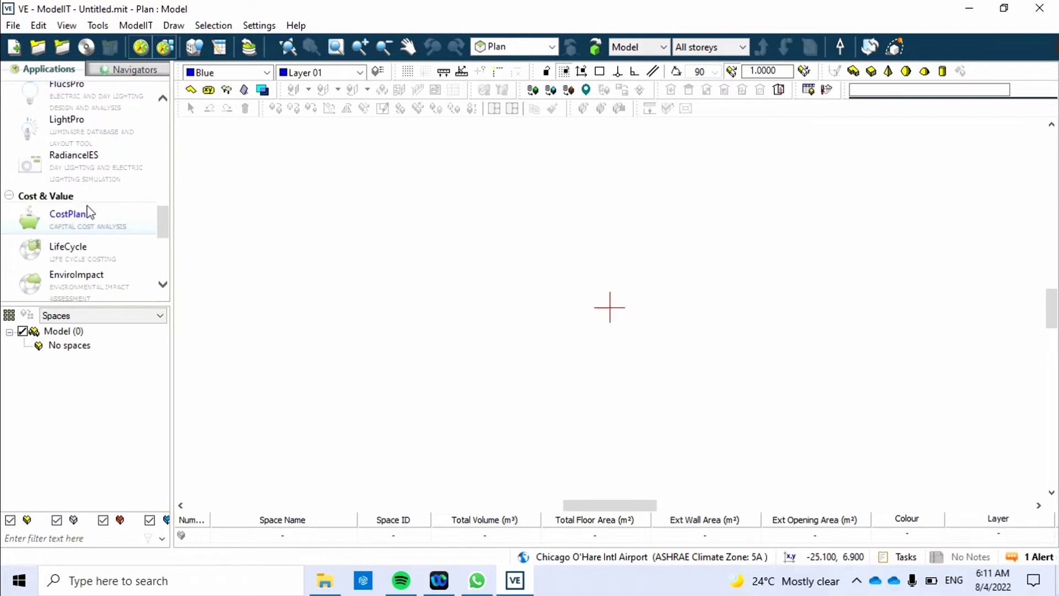
pyautogui.scroll(-1, 97, 211)
pyautogui.scroll(-3, 92, 210)
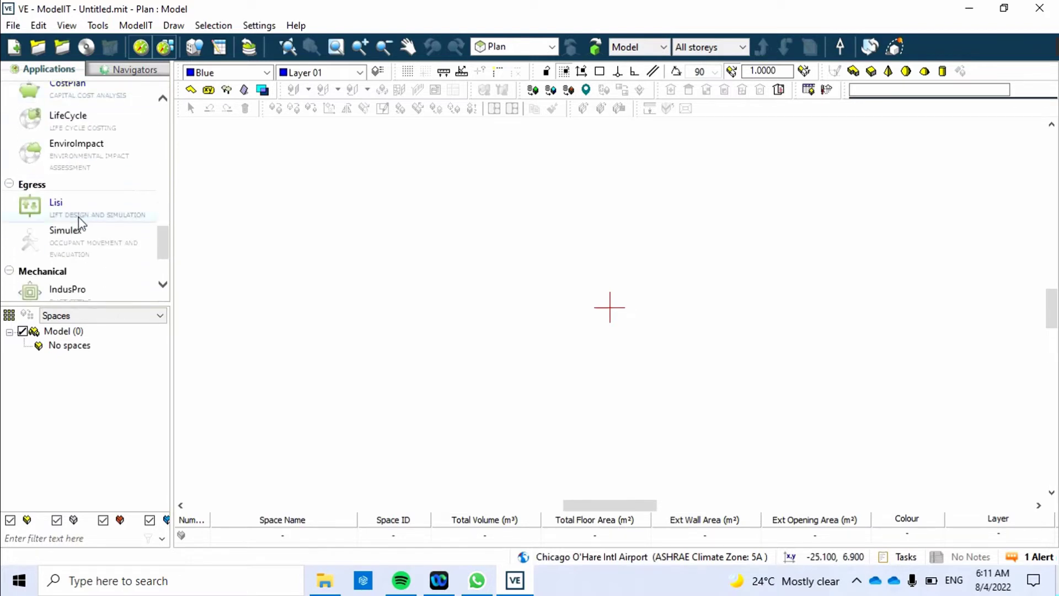
pyautogui.scroll(-2, 80, 225)
pyautogui.scroll(-1, 78, 222)
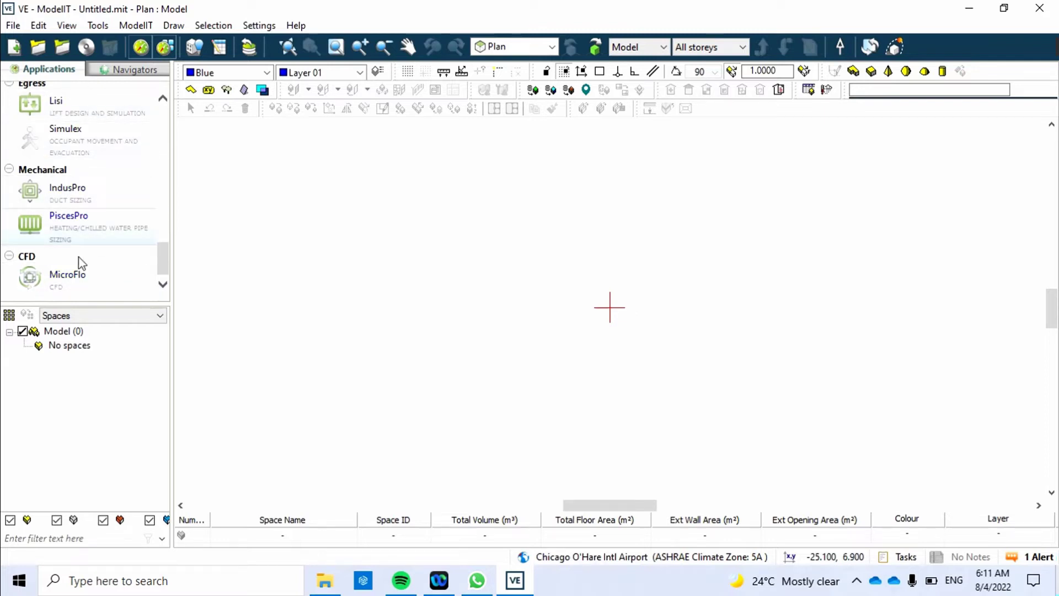
pyautogui.scroll(3, 113, 161)
pyautogui.scroll(3, 114, 161)
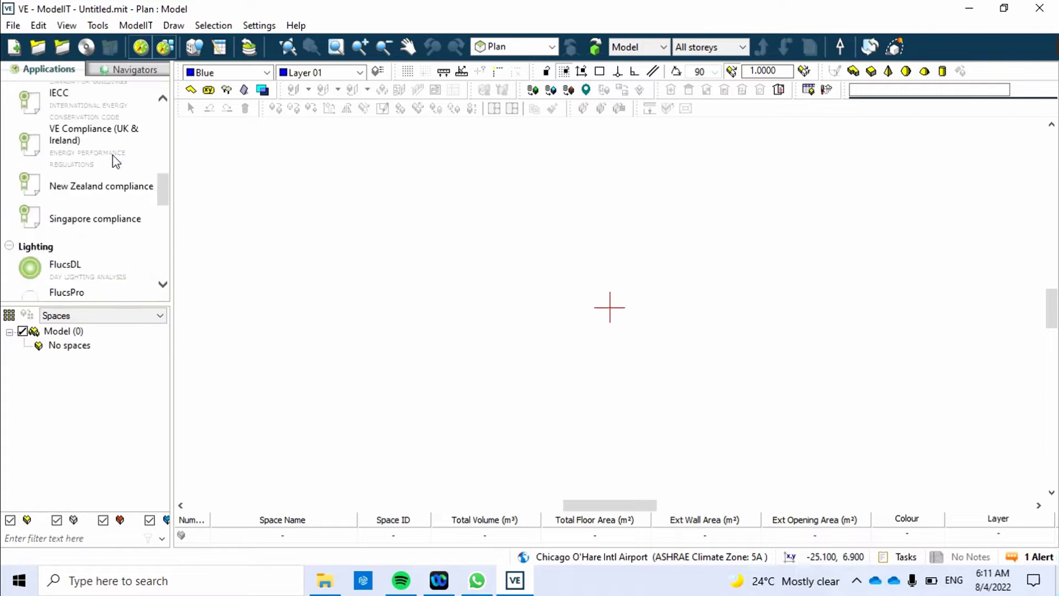
pyautogui.scroll(3, 113, 159)
pyautogui.scroll(5, 113, 160)
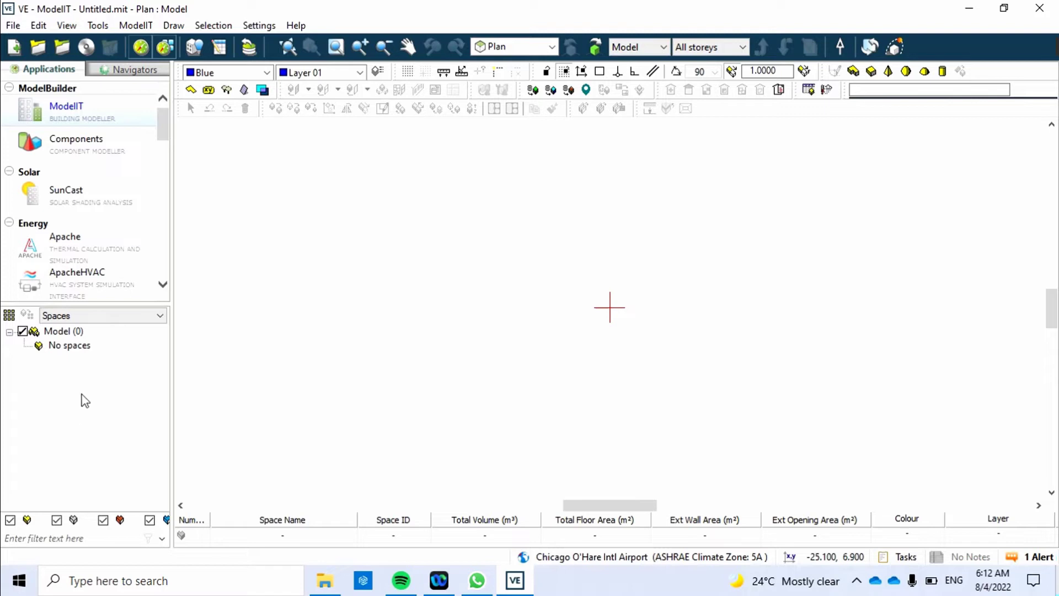
pyautogui.click(143, 75)
pyautogui.scroll(-1, 105, 161)
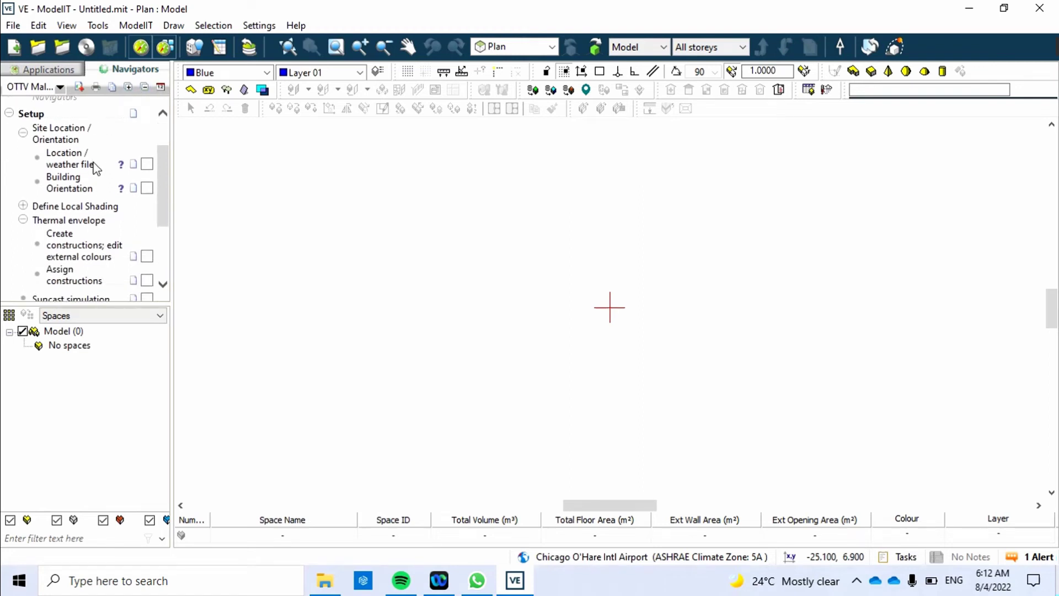
pyautogui.scroll(-2, 95, 165)
pyautogui.scroll(1, 93, 167)
pyautogui.scroll(2, 94, 167)
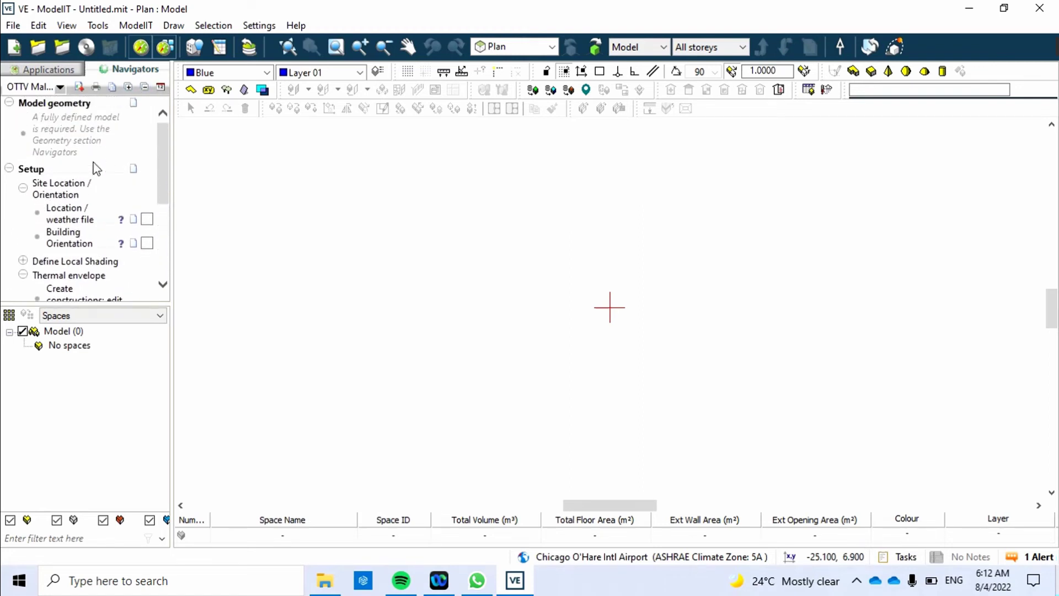
pyautogui.scroll(-3, 94, 167)
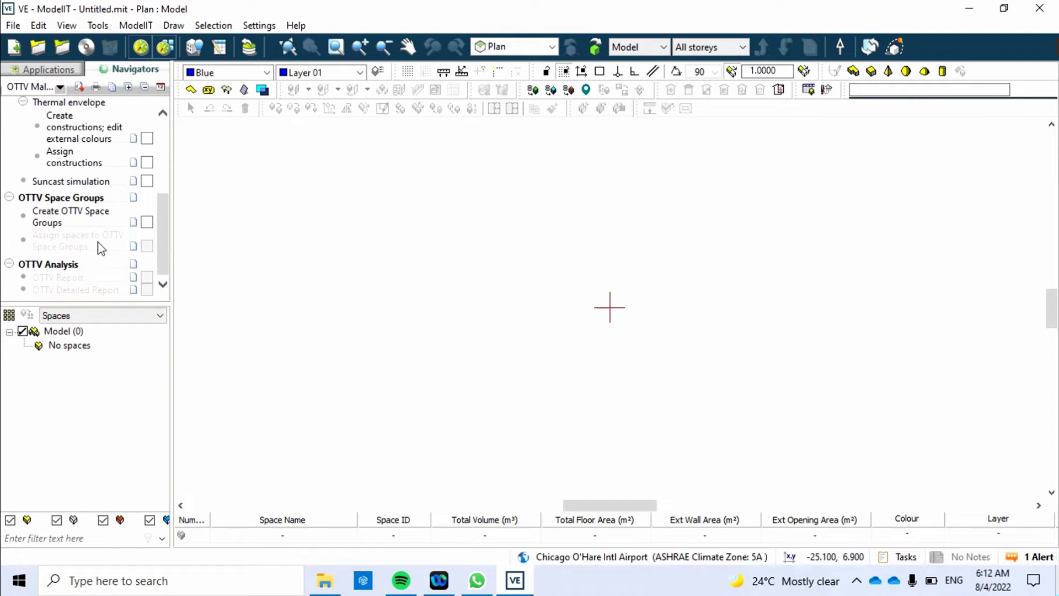
pyautogui.scroll(1, 95, 187)
pyautogui.scroll(3, 94, 188)
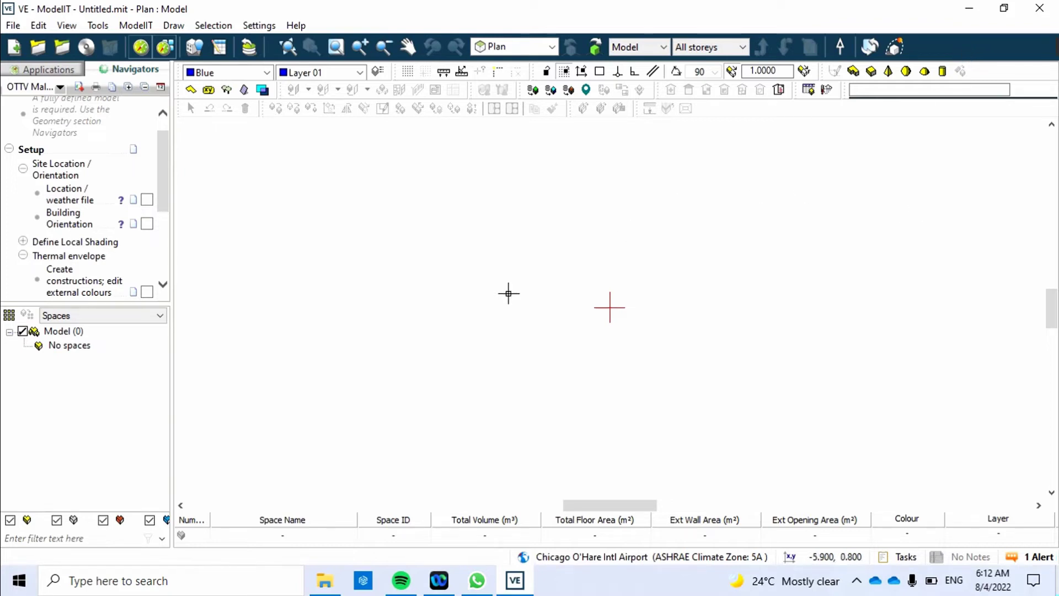
pyautogui.scroll(2, 514, 296)
pyautogui.scroll(2, 613, 317)
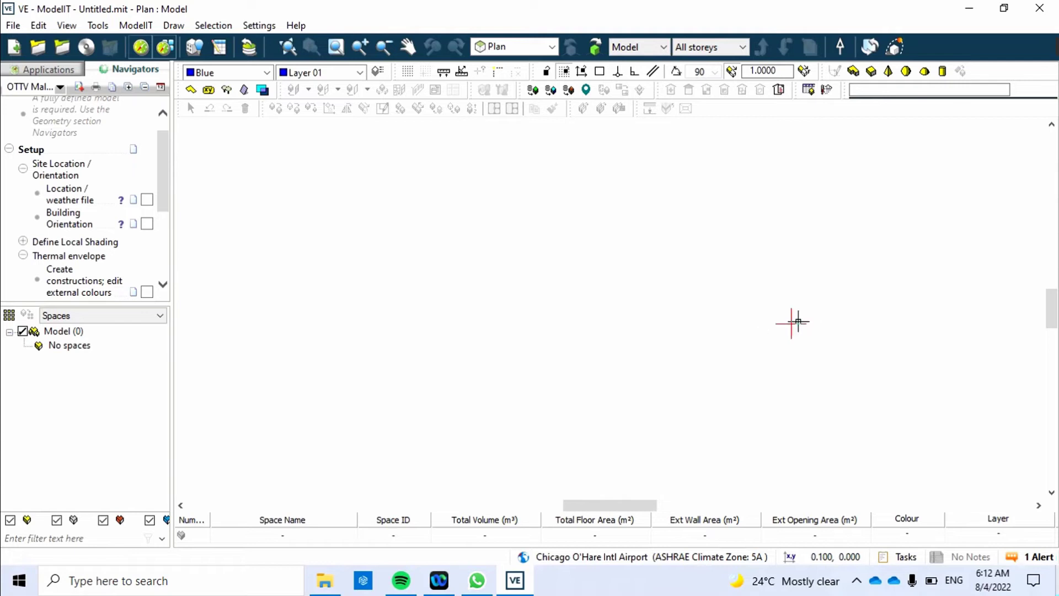
pyautogui.scroll(2, 572, 316)
pyautogui.scroll(1, 571, 282)
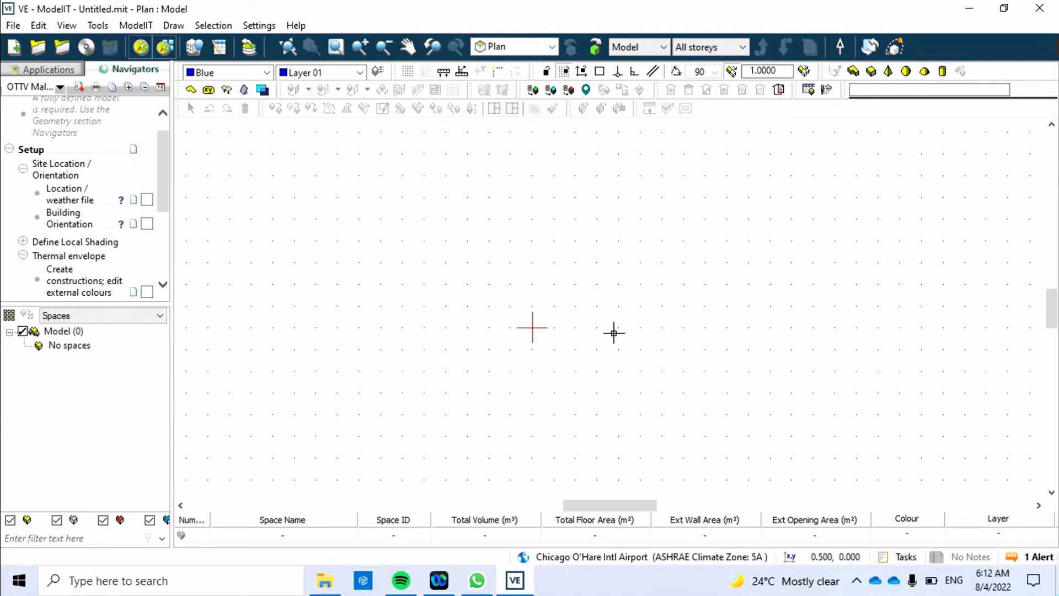
pyautogui.scroll(1, 519, 270)
pyautogui.scroll(1, 530, 281)
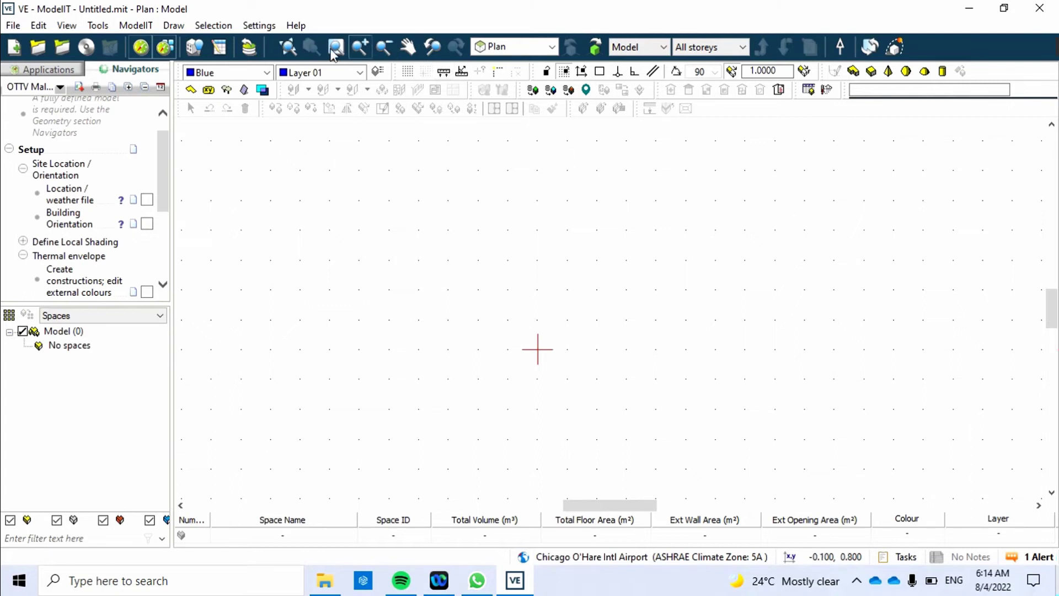
# - Launch Apache from the Applications list and open the ApLocate location and weather manager
pyautogui.click(57, 69)
pyautogui.scroll(-2, 66, 180)
pyautogui.scroll(-3, 68, 182)
pyautogui.scroll(-2, 68, 182)
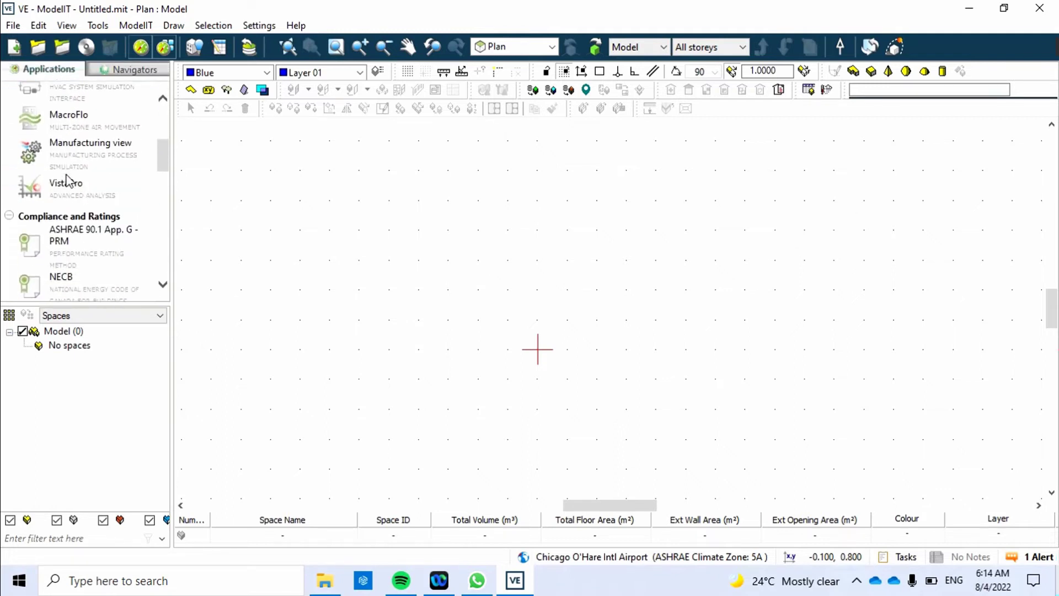
pyautogui.scroll(-1, 68, 183)
pyautogui.scroll(-3, 69, 184)
pyautogui.scroll(6, 71, 186)
pyautogui.scroll(1, 71, 184)
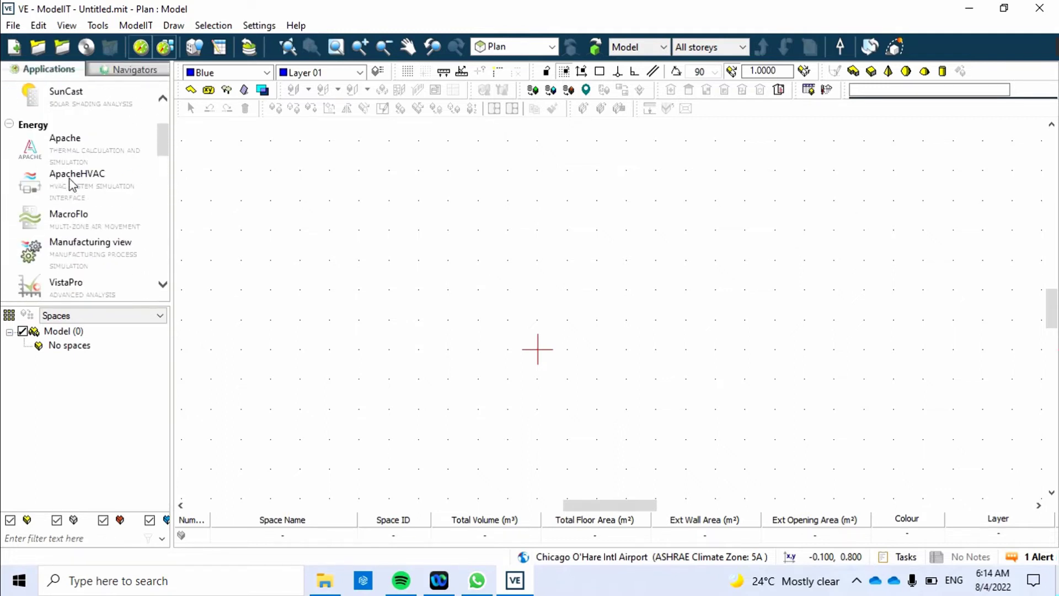
pyautogui.click(81, 157)
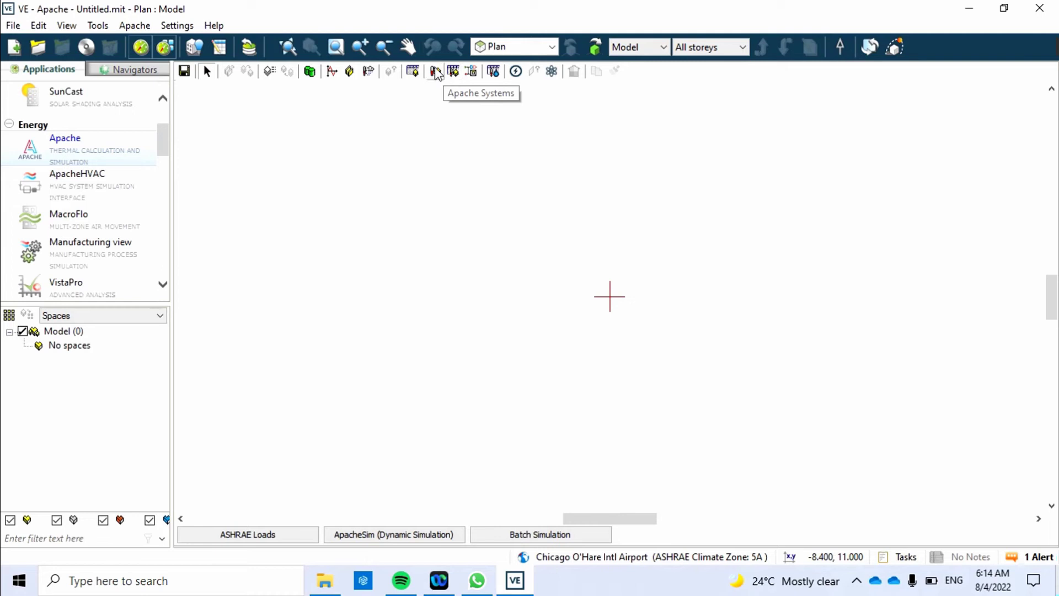
pyautogui.click(368, 71)
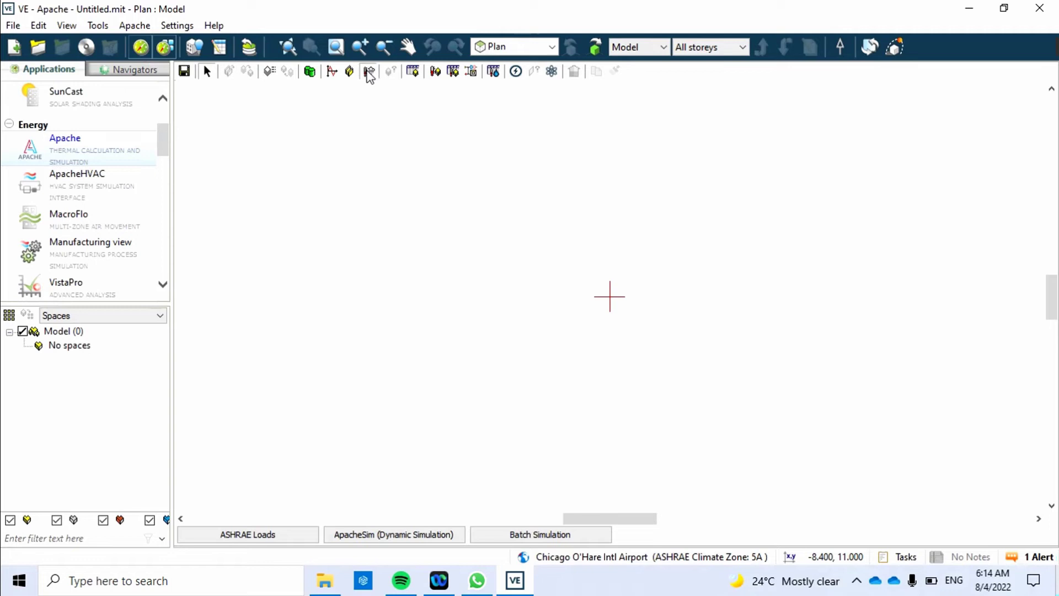
pyautogui.click(371, 75)
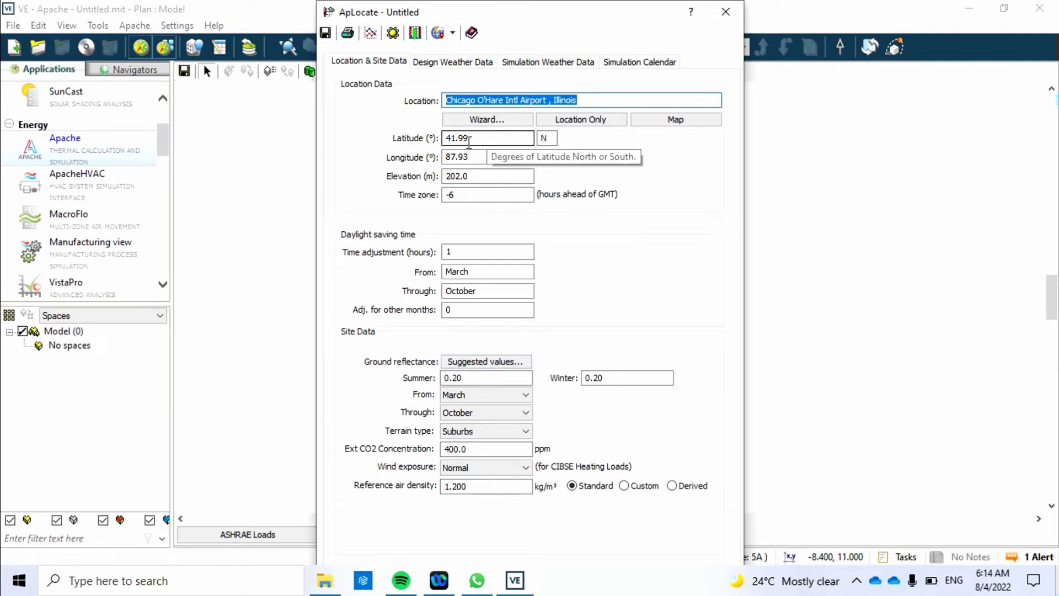
# - In the location wizard, select Australasia/Pacific > Malaysia > Johore Bharu Senai as the site
pyautogui.click(497, 122)
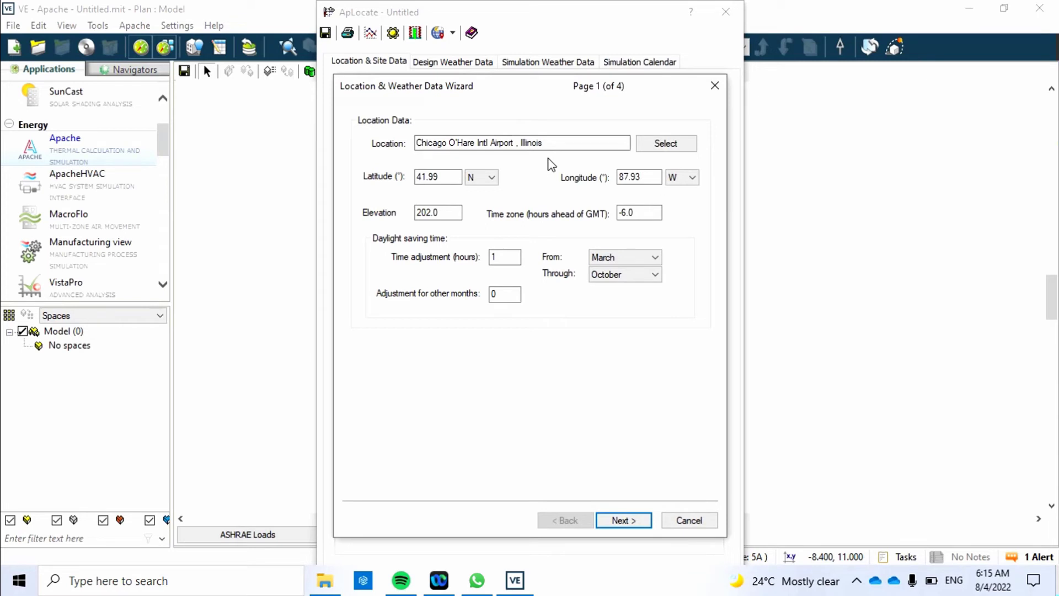
pyautogui.click(663, 151)
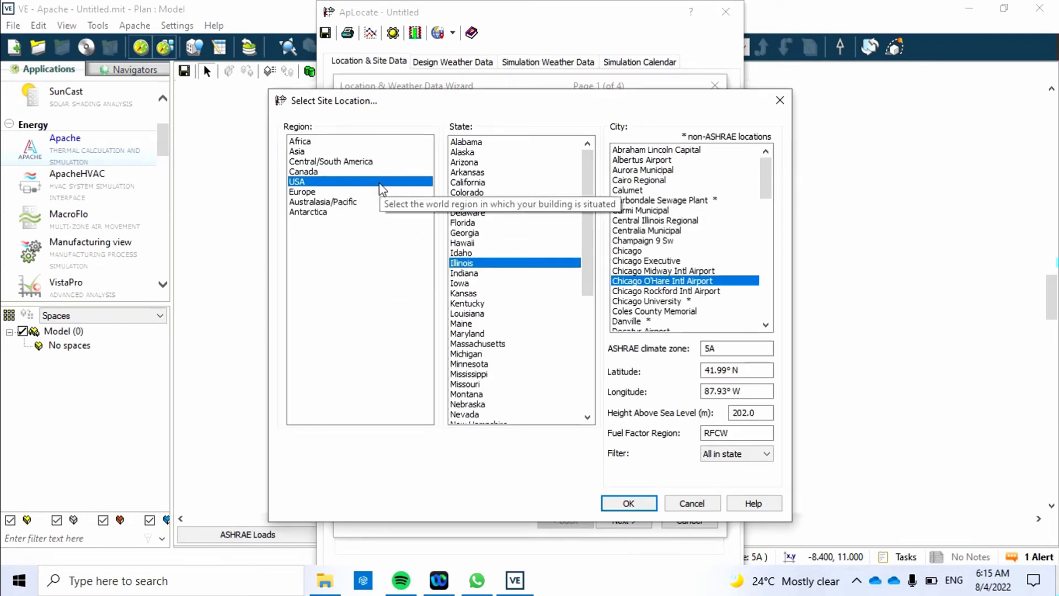
pyautogui.click(329, 205)
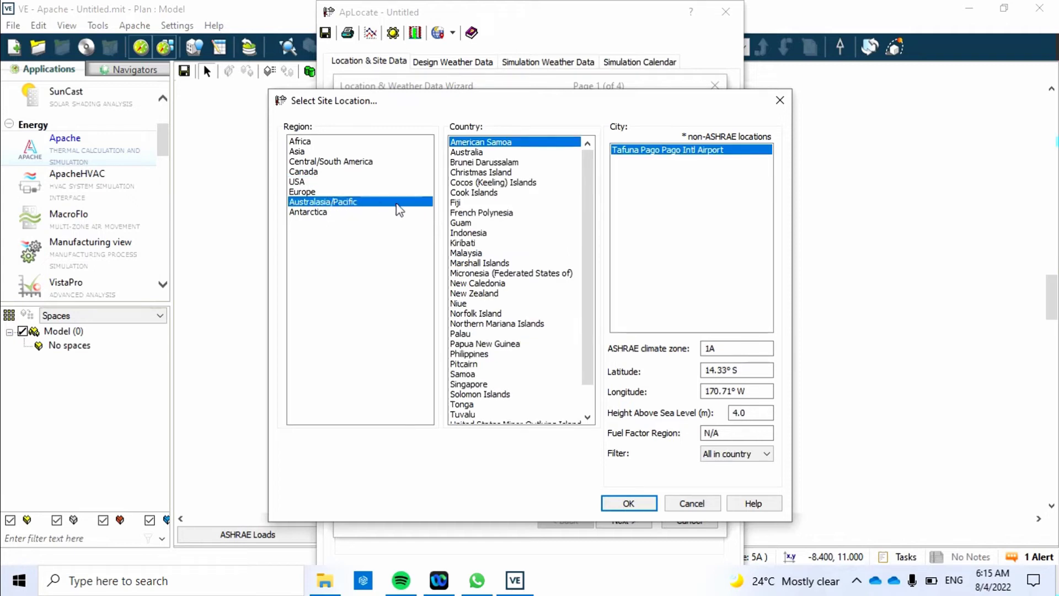
pyautogui.scroll(-3, 537, 291)
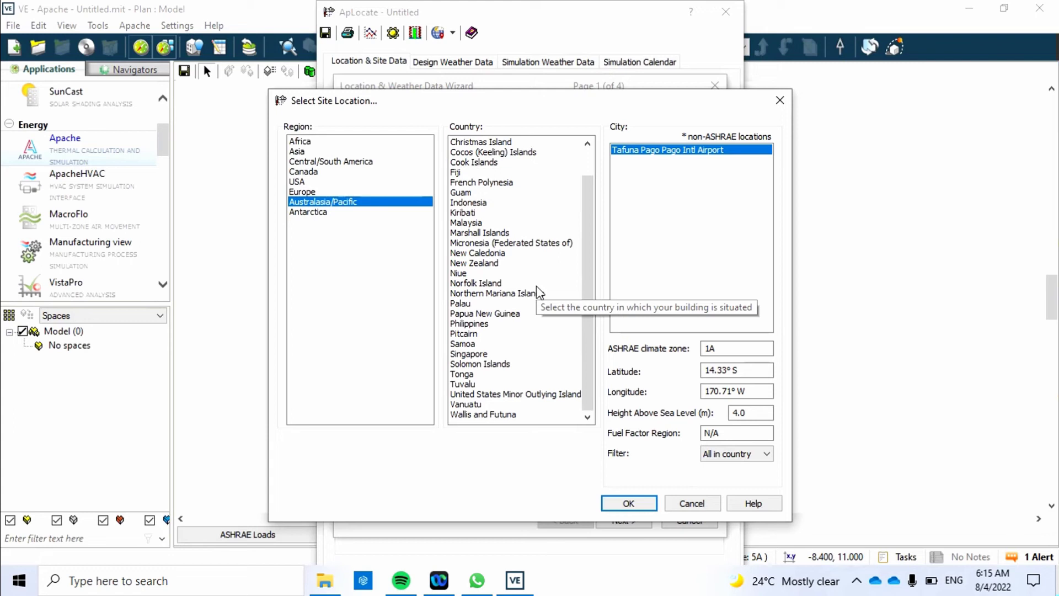
pyautogui.scroll(3, 533, 290)
pyautogui.click(479, 253)
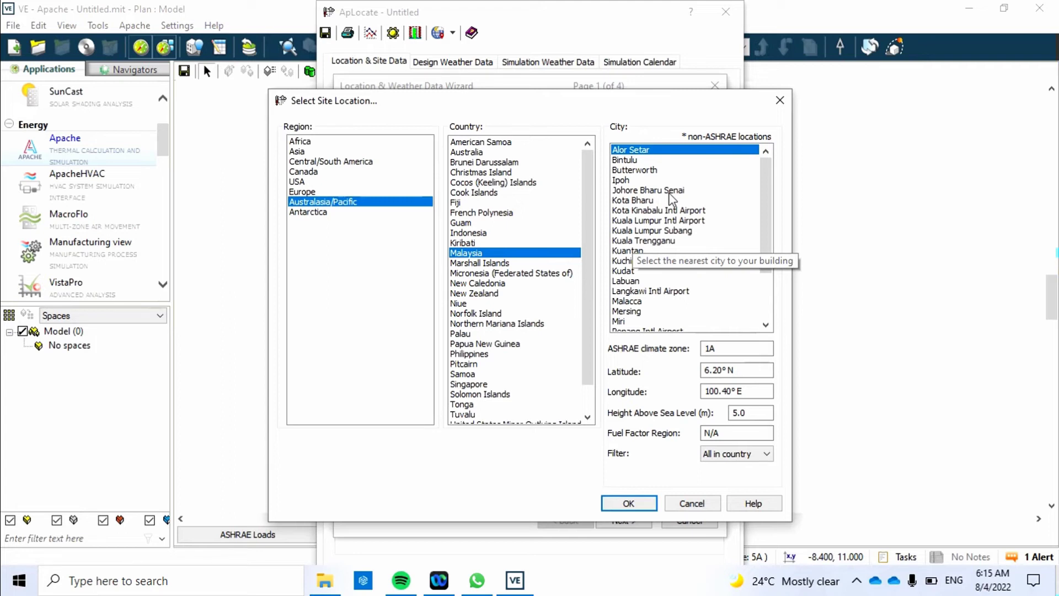
pyautogui.click(639, 194)
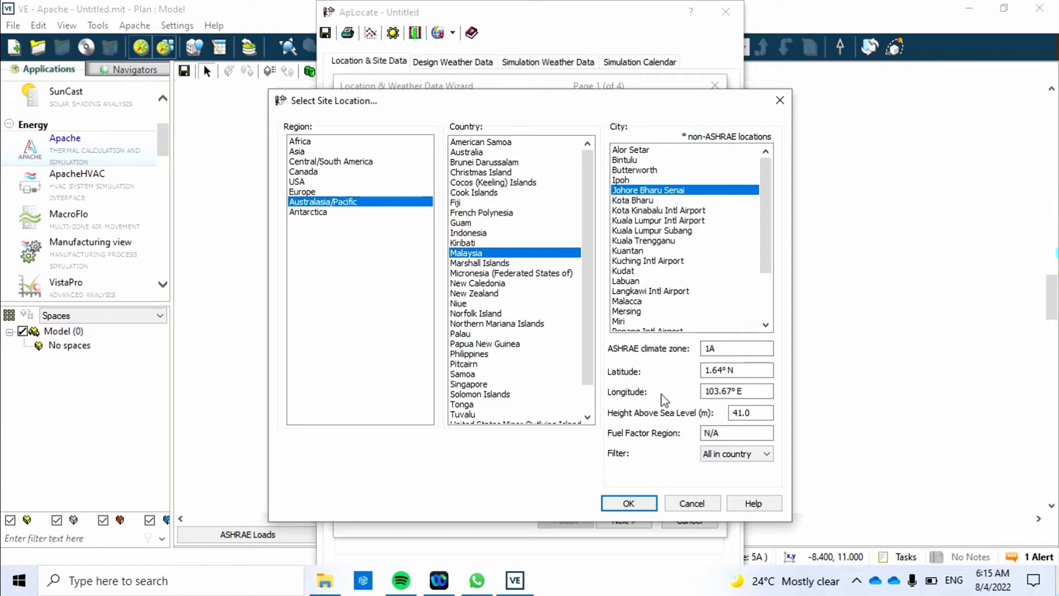
pyautogui.click(629, 504)
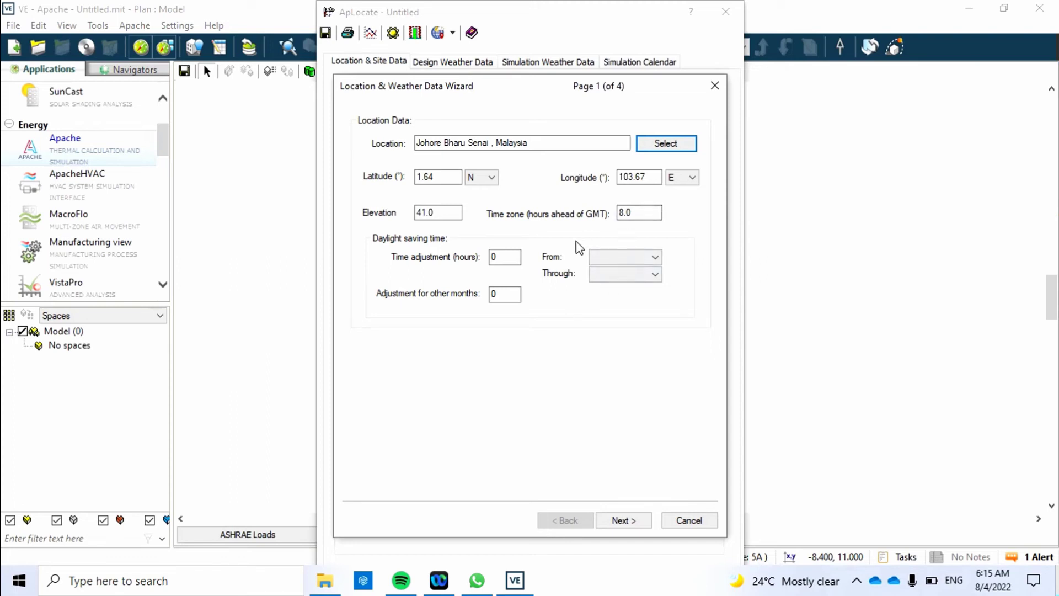
# - Keep ASHRAE as the design weather source and set the cooling loads percentile to 0.4
pyautogui.click(617, 522)
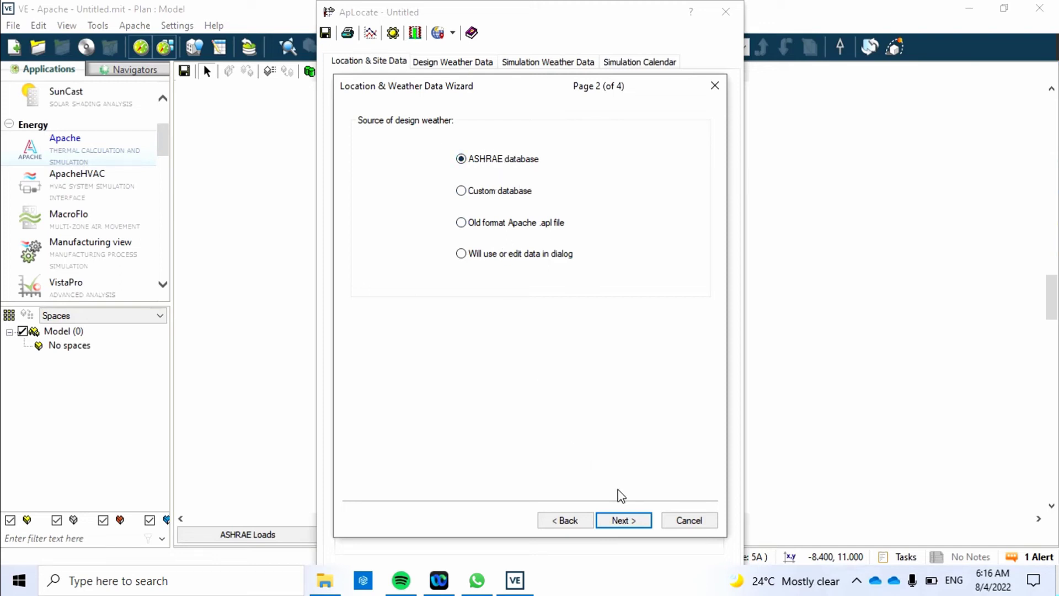
pyautogui.click(623, 519)
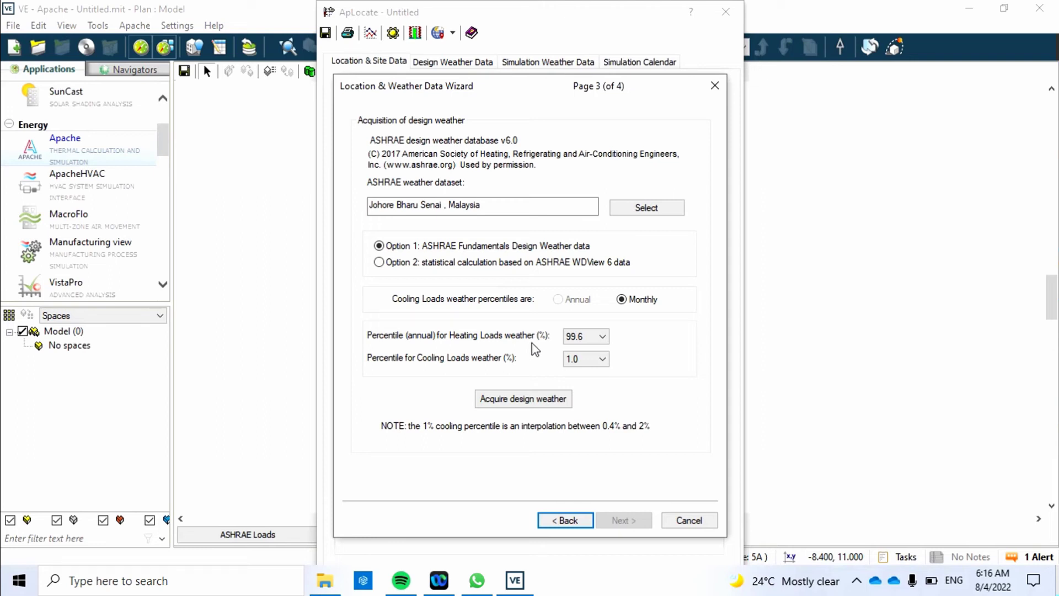
pyautogui.click(606, 336)
pyautogui.click(605, 359)
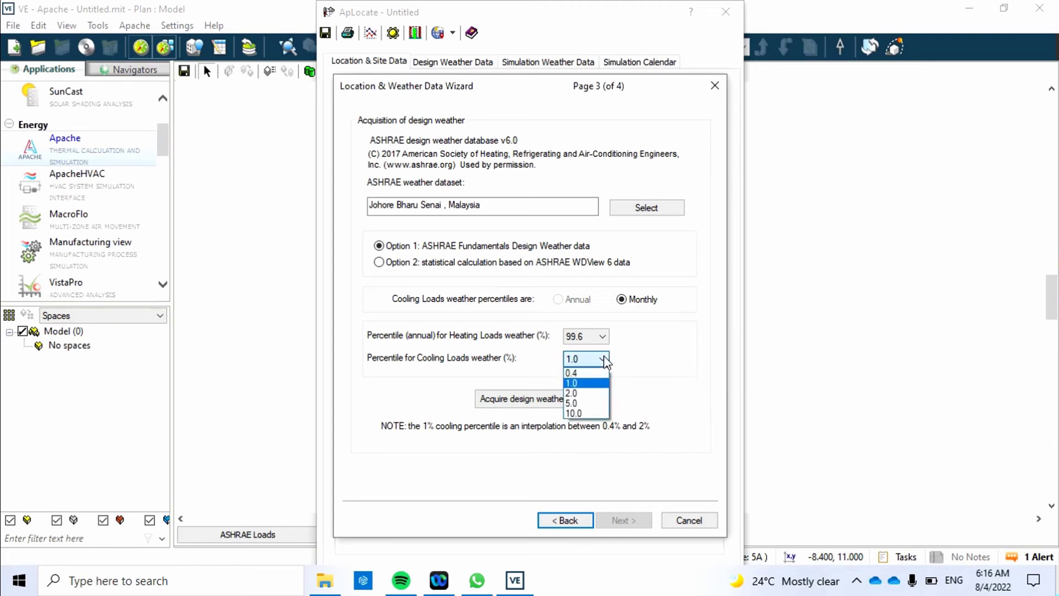
pyautogui.click(604, 372)
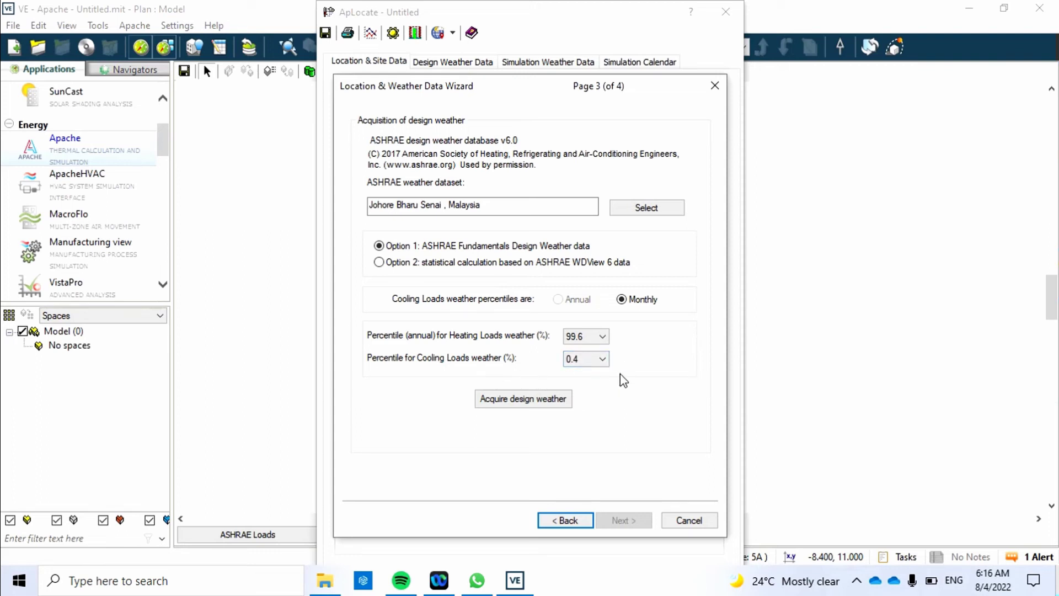
# - Acquire the ASHRAE design weather data and advance to the weather-file page
pyautogui.click(530, 404)
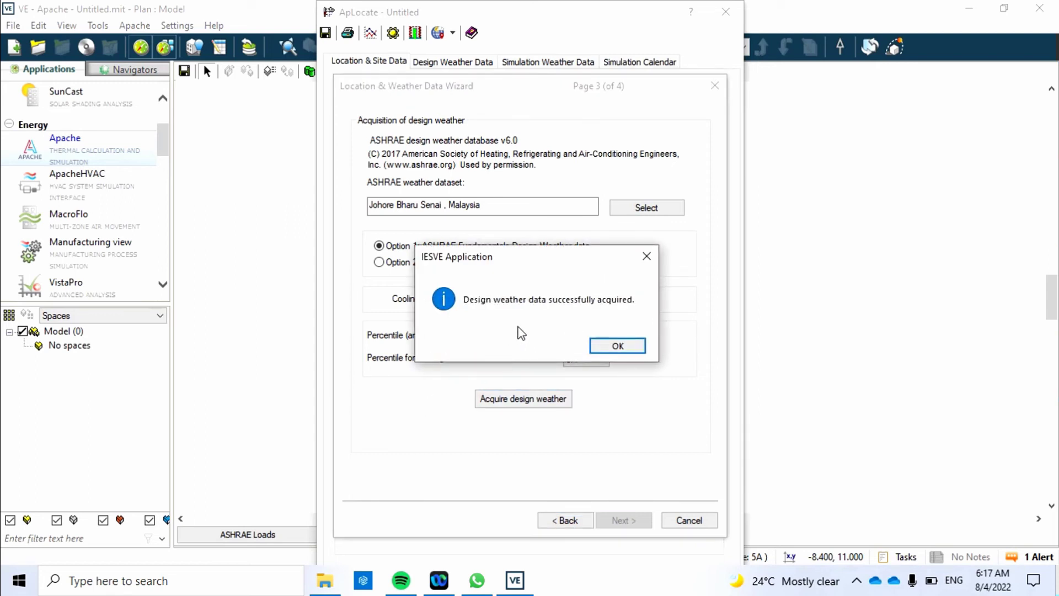
pyautogui.click(625, 348)
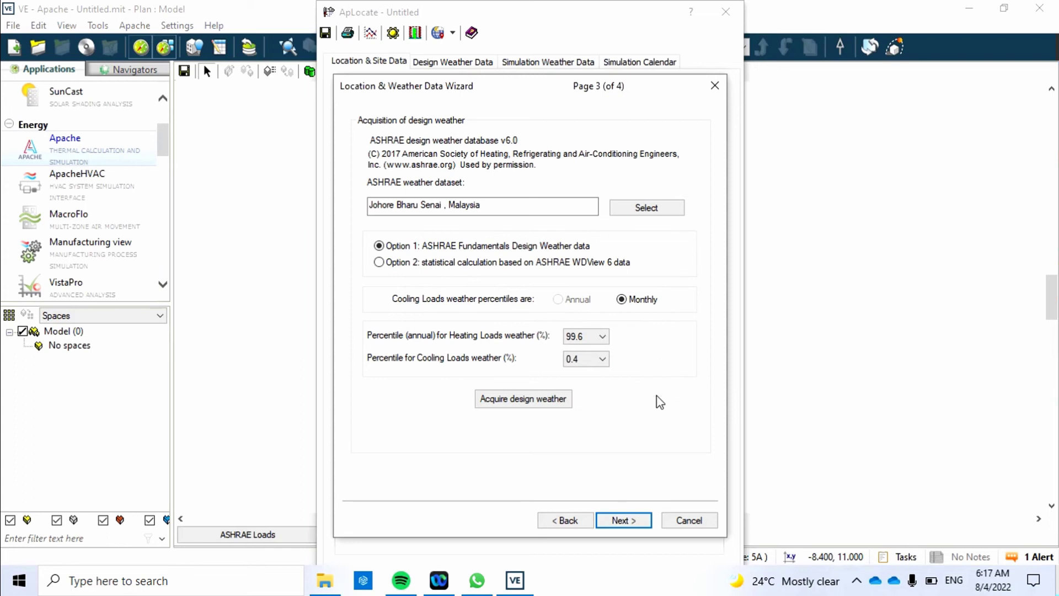
pyautogui.click(636, 522)
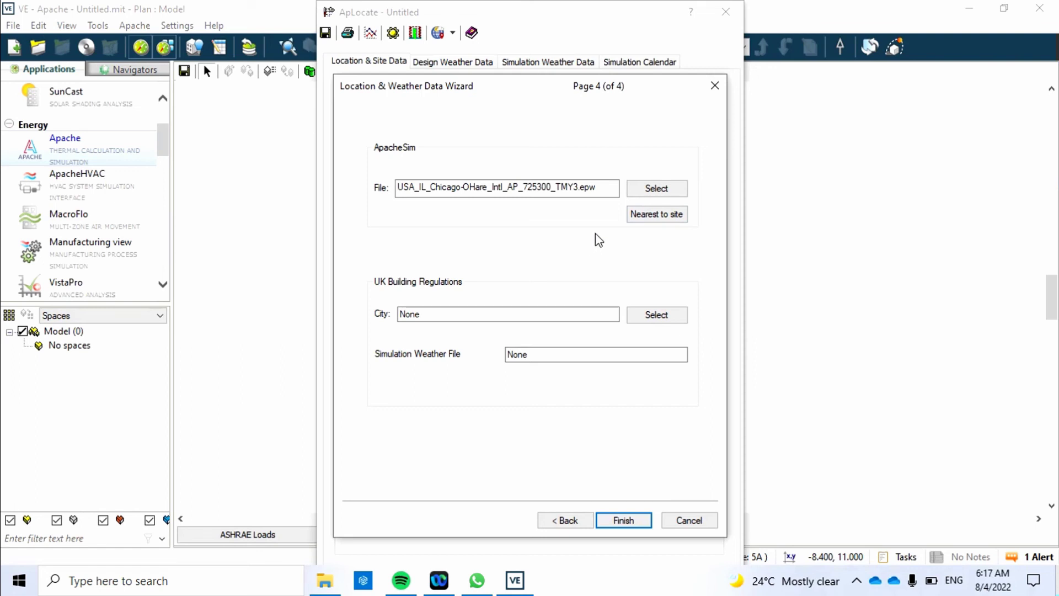
# - Use the nearest-to-site weather file, SingaporeIWEC.fwt, and finish the wizard
pyautogui.click(662, 216)
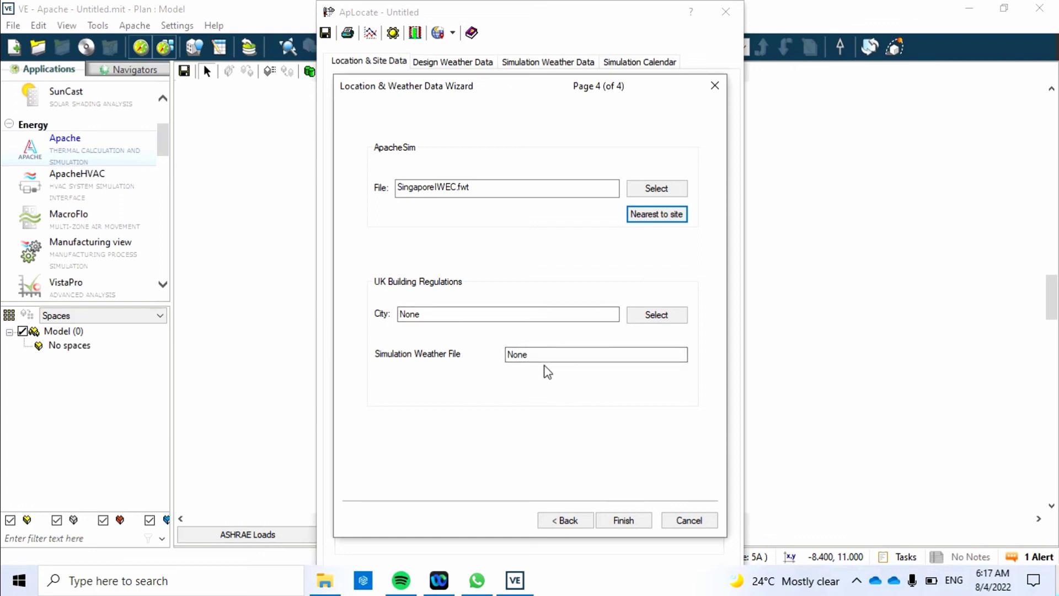
pyautogui.click(623, 522)
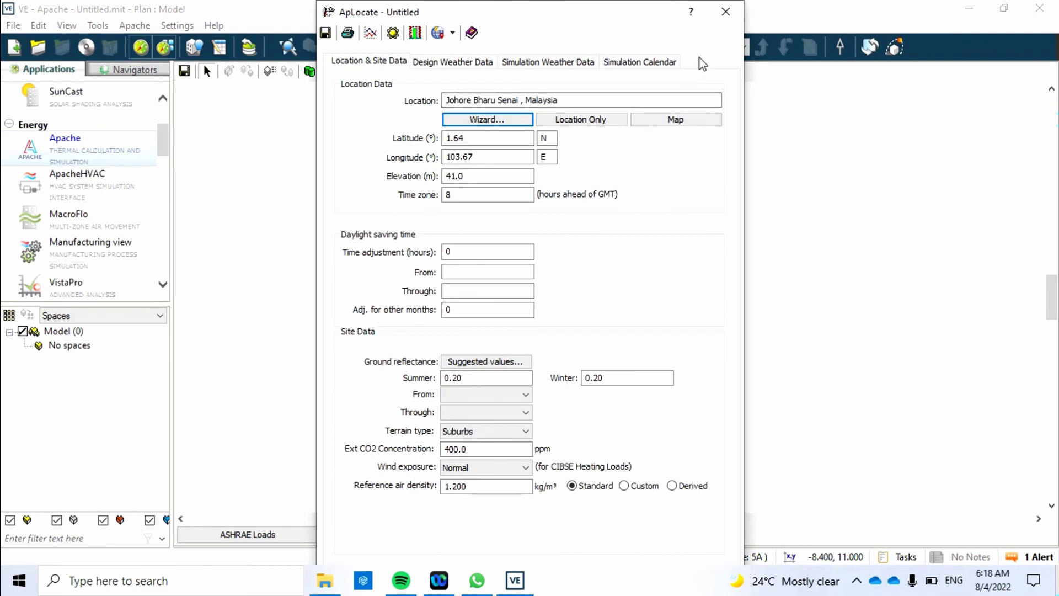
# - Close ApLocate and save the weather file when prompted
pyautogui.click(726, 12)
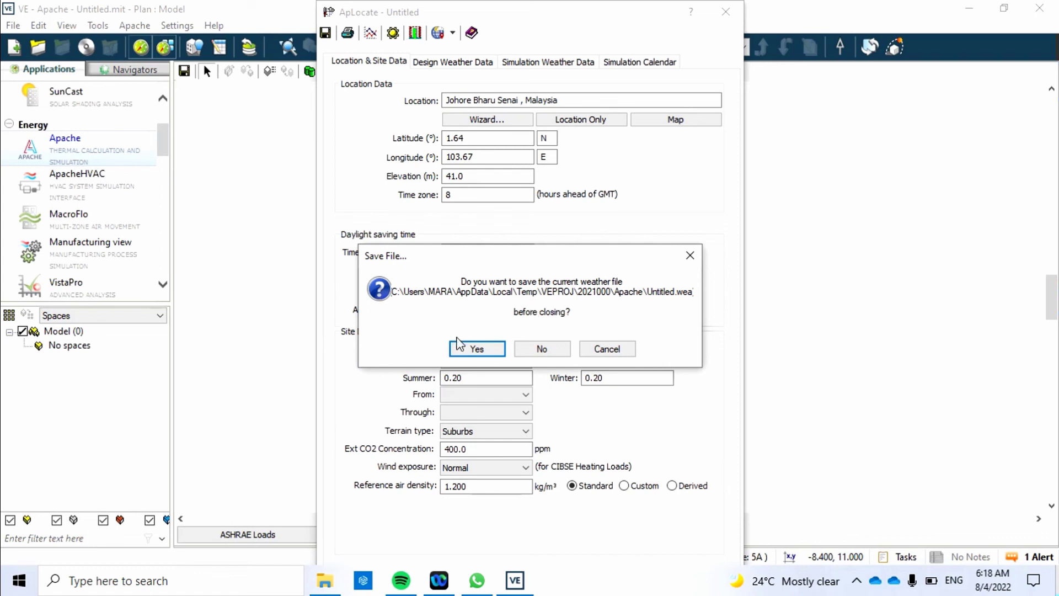
pyautogui.click(477, 349)
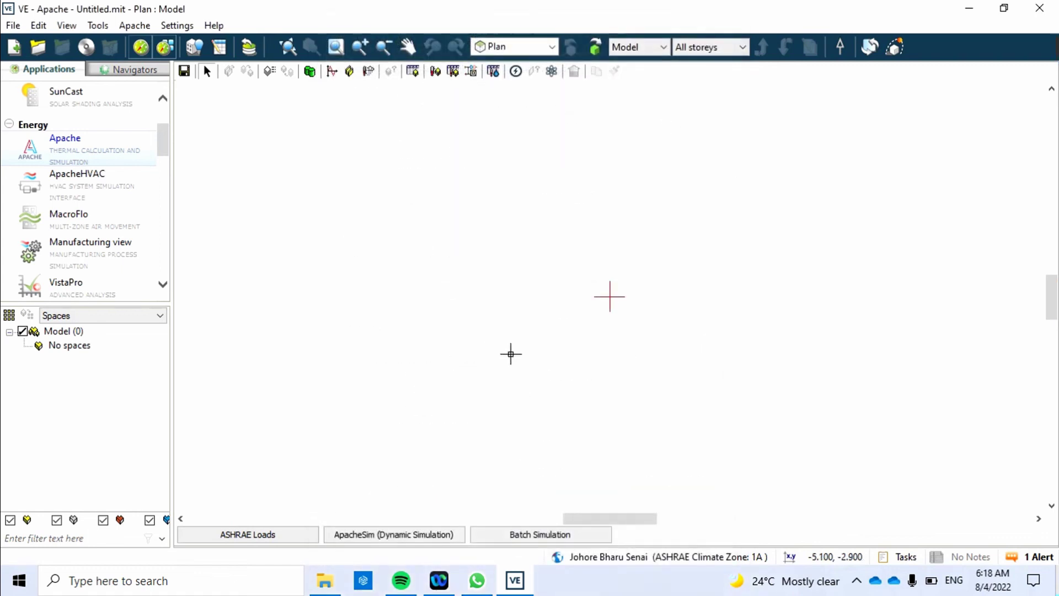